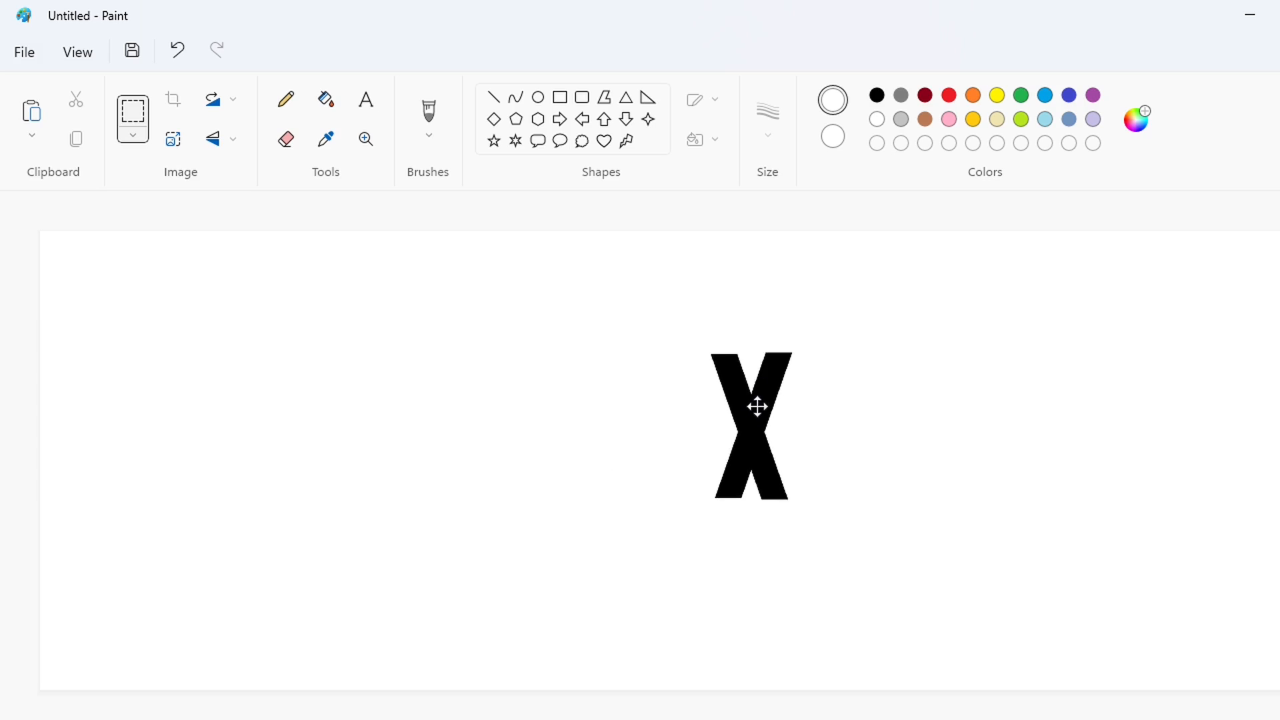
- Delete the selected slanted stroke of the X and fill the remaining slanted bar purple
key(Delete)
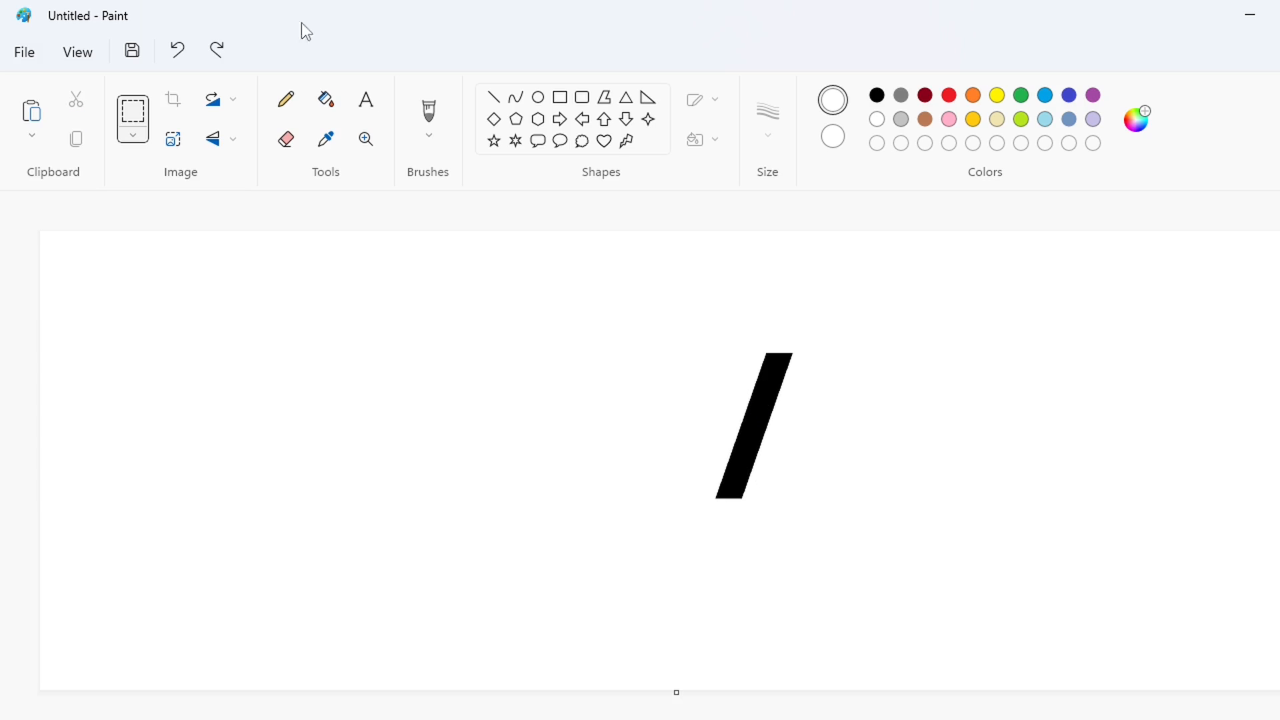
click(326, 99)
click(1093, 95)
click(777, 374)
key(ctrl+v)
click(230, 139)
click(203, 212)
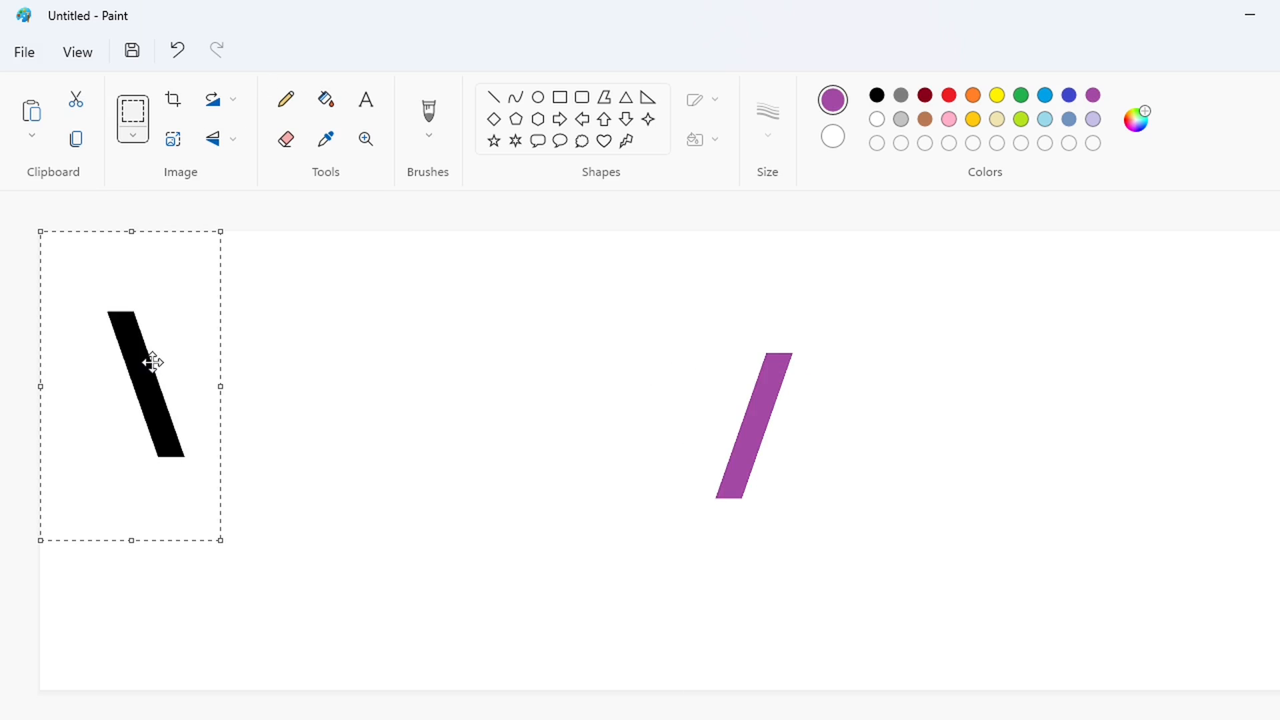
key(ctrl+z)
- Paste a copy of the black bar, flip it to slant the opposite way, and align it over the purple bar as an X
key(ctrl+Page_Up)
key(ctrl+v)
click(232, 139)
click(203, 211)
mouse_move(262, 455)
mouse_down()
mouse_move(602, 443)
mouse_move(744, 407)
mouse_up()
key(Left)
key(Left)
key(Left)
key(Left)
key(Left)
key(Left)
key(Left)
key(Left)
key(Left)
key(Left)
key(Left)
key(Left)
key(Left)
key(Left)
key(Left)
key(Left)
key(Left)
key(Left)
key(Left)
key(Left)
key(Left)
key(Left)
key(Left)
key(Left)
key(Left)
key(Left)
key(Left)
key(Left)
key(Left)
key(Left)
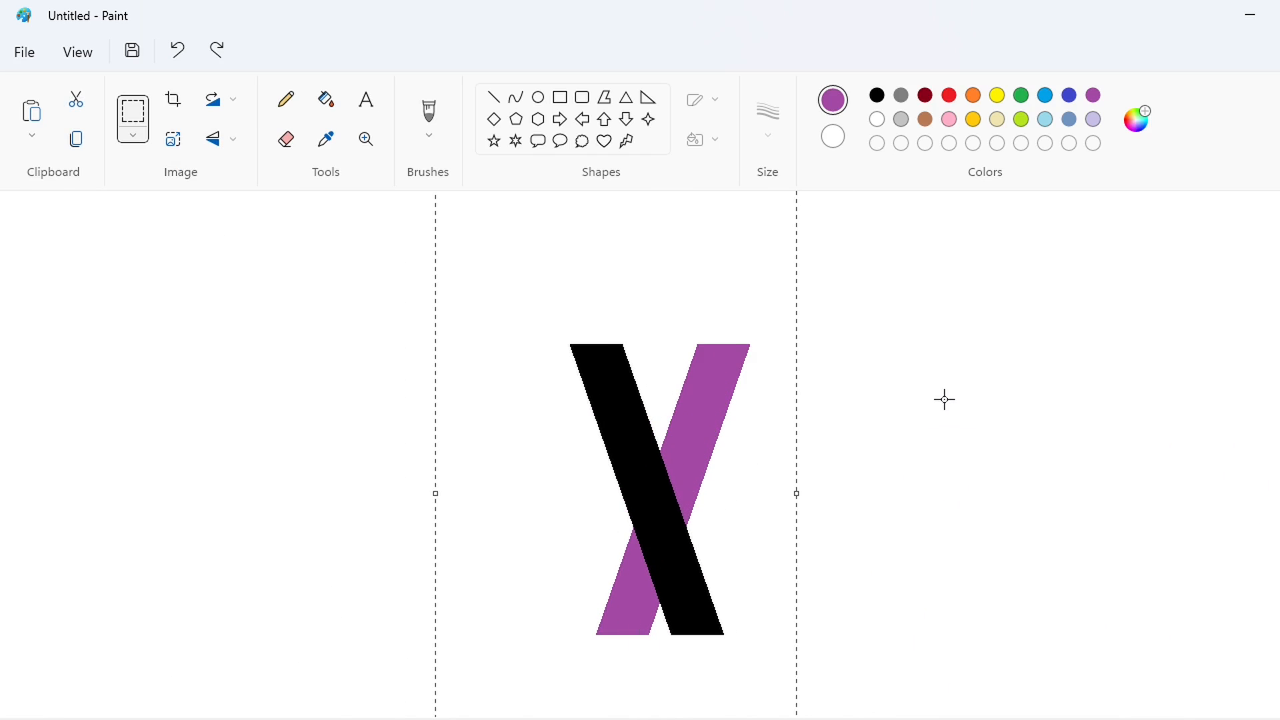
- Fill the purple bar's segment below the crossing with white
click(326, 98)
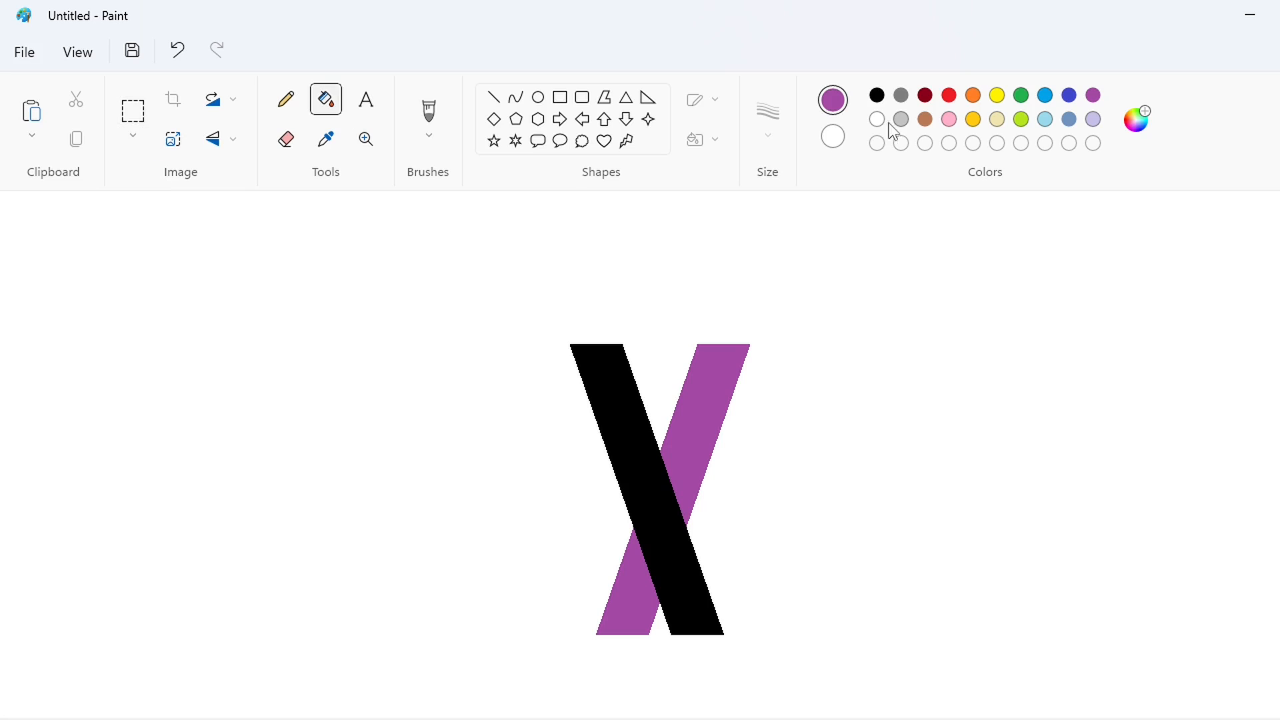
click(493, 97)
click(877, 119)
click(325, 99)
click(627, 580)
- Copy the black and purple shape and place the duplicate to its right
click(136, 121)
drag(443, 274, 907, 680)
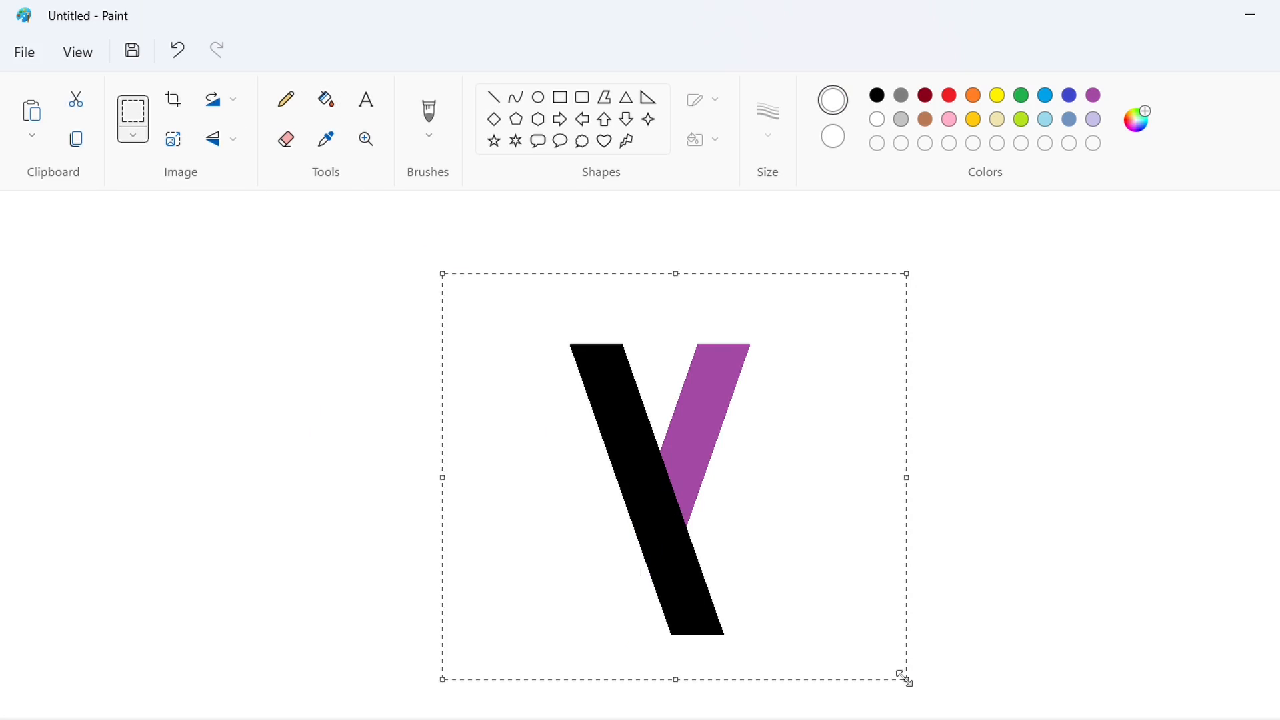
key(ctrl+c)
key(ctrl+v)
drag(214, 427, 1239, 447)
- Cut the original black bar with a white horizontal line at the purple bar's lower tip and fill the cut-off piece white
scroll(816, 535, right, 1)
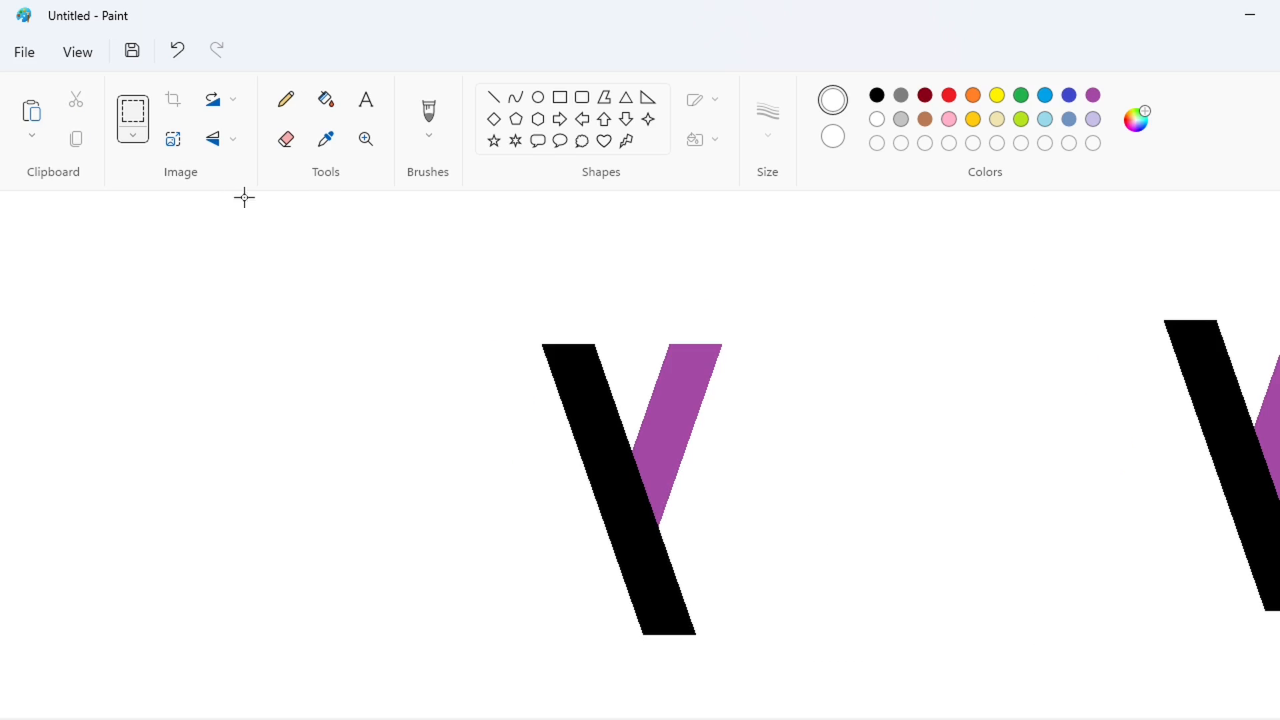
click(493, 97)
drag(625, 549, 725, 548)
key(Up)
key(Up)
key(Up)
key(Up)
key(Up)
key(Up)
key(Up)
key(Up)
key(Up)
key(Up)
key(Up)
key(Up)
key(Up)
key(Up)
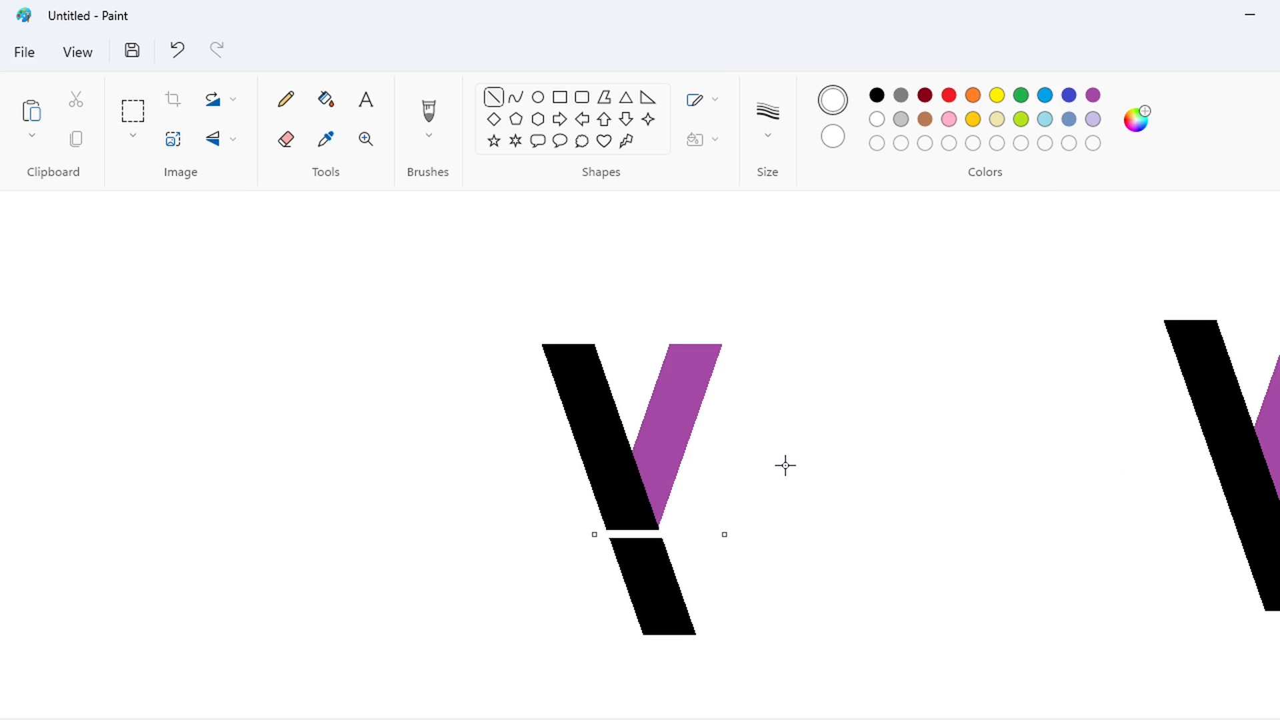
click(326, 100)
click(652, 584)
click(493, 97)
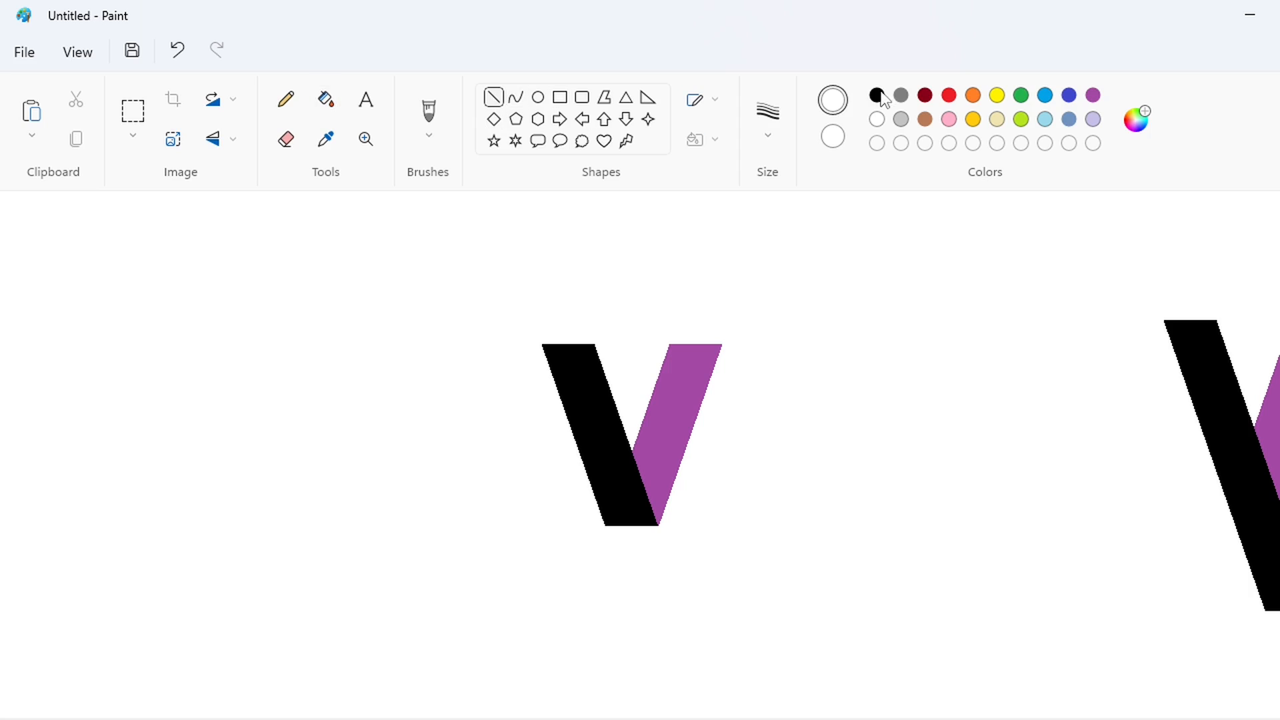
drag(632, 545, 633, 713)
key(ctrl+KP_Add)
key(ctrl+KP_Add)
key(ctrl+KP_Add)
key(ctrl+KP_Add)
key(ctrl+KP_Add)
key(ctrl+KP_Add)
key(ctrl+KP_Add)
key(ctrl+KP_Add)
key(ctrl+KP_Add)
key(ctrl+KP_Add)
key(ctrl+KP_Add)
key(ctrl+KP_Add)
key(ctrl+KP_Add)
key(ctrl+KP_Add)
key(ctrl+KP_Add)
key(ctrl+KP_Add)
key(ctrl+KP_Add)
key(ctrl+KP_Add)
key(ctrl+KP_Add)
key(ctrl+KP_Add)
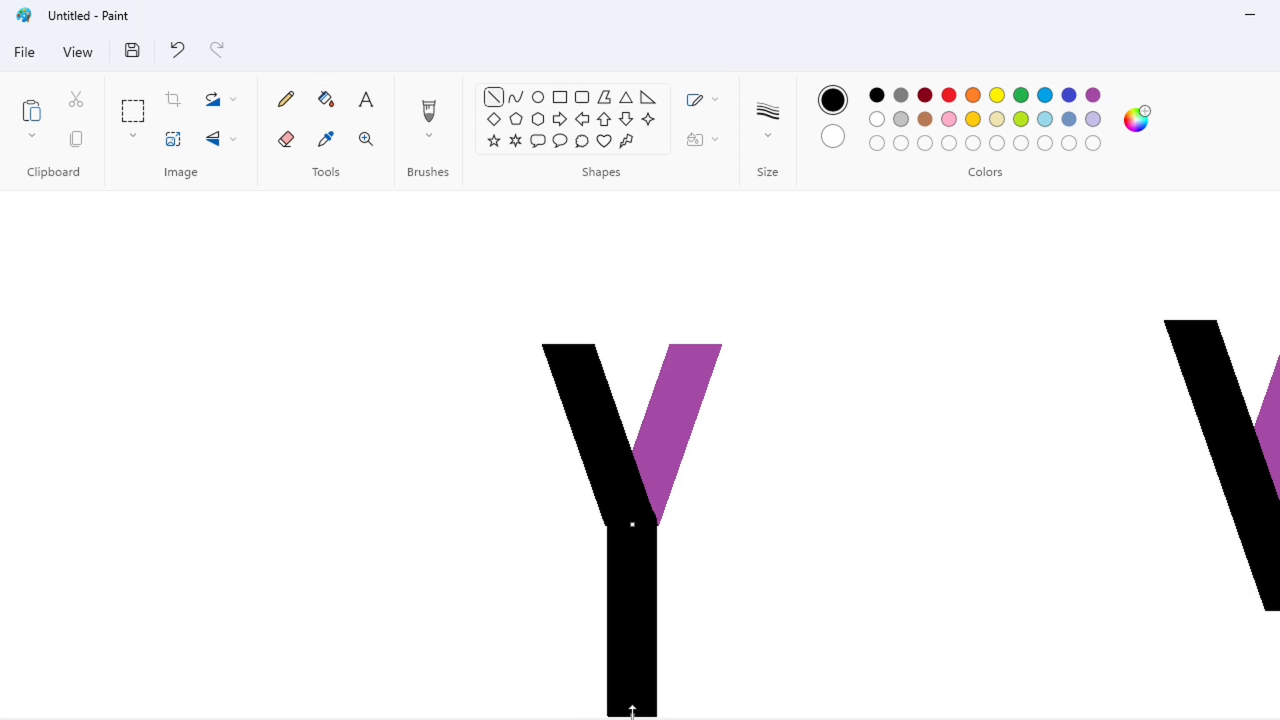
key(ctrl+z)
- Fill the V's purple arm black and build a black vertical stem beneath it by outlining it with lines and filling it
click(326, 99)
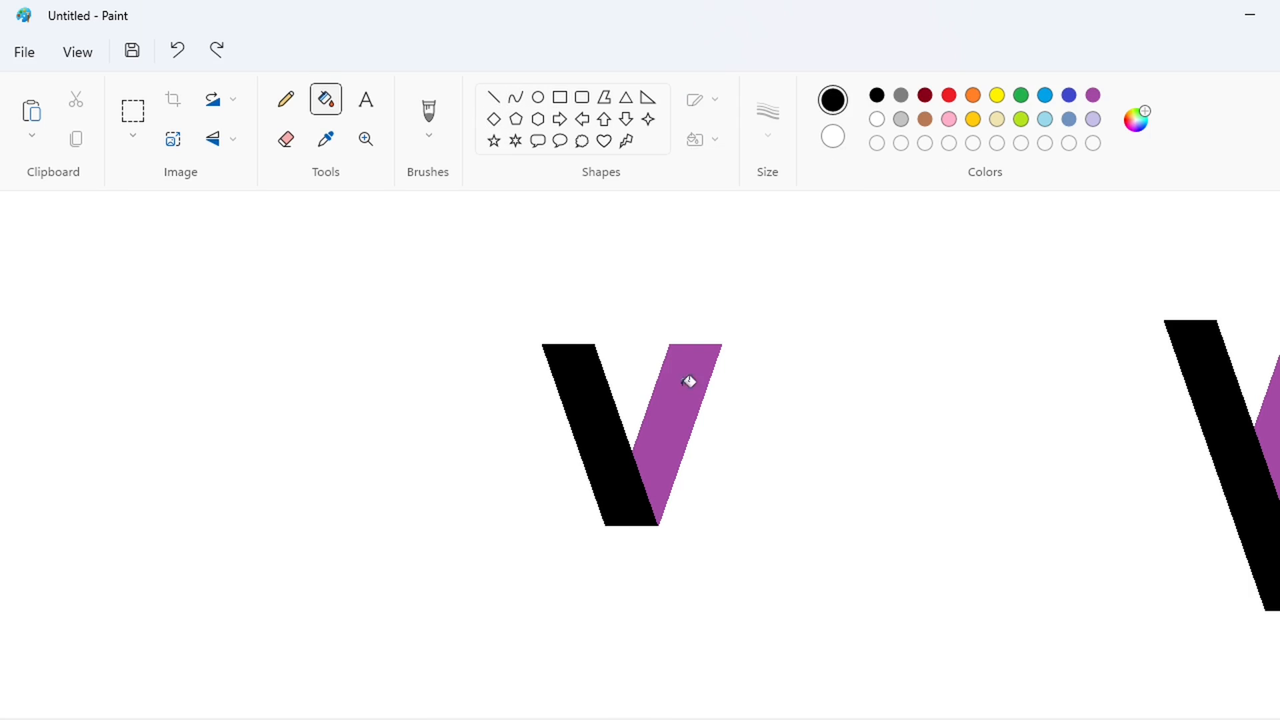
click(689, 374)
click(494, 98)
drag(609, 529, 609, 717)
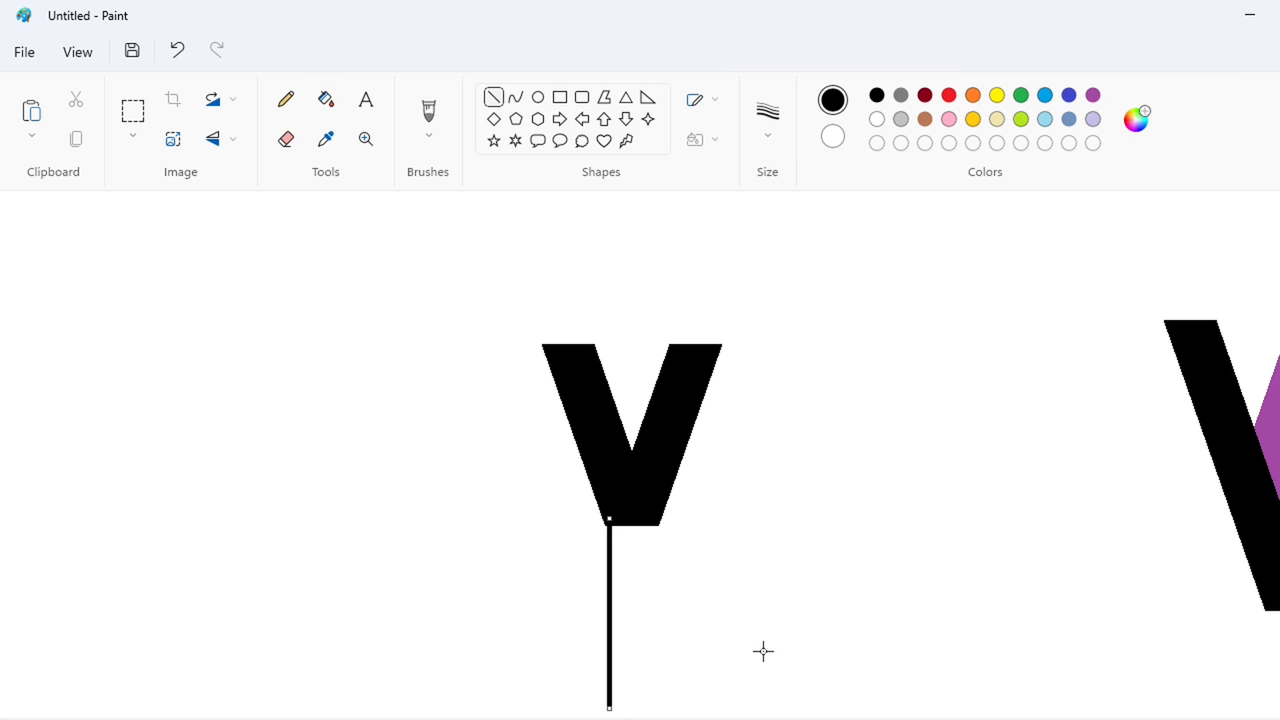
drag(657, 525, 657, 717)
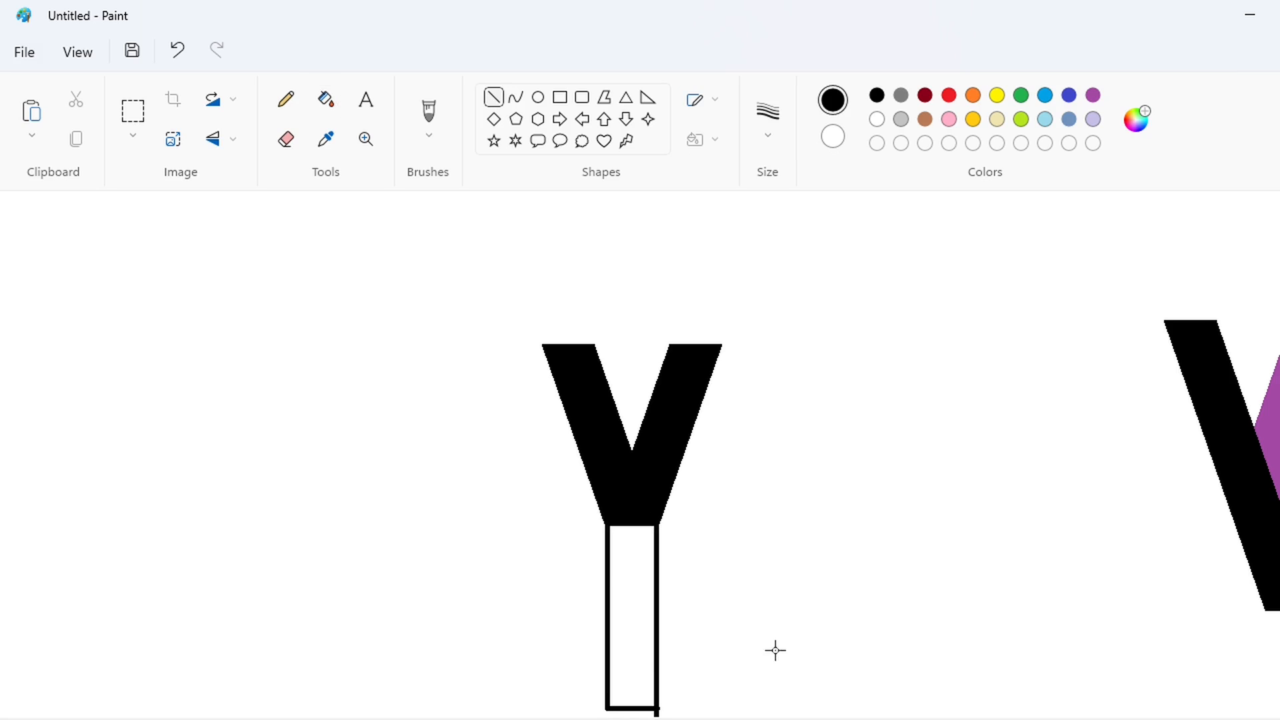
click(326, 100)
click(629, 591)
- Shorten the Y's stem by cutting it with a white horizontal line and filling the part below the cut white
click(493, 97)
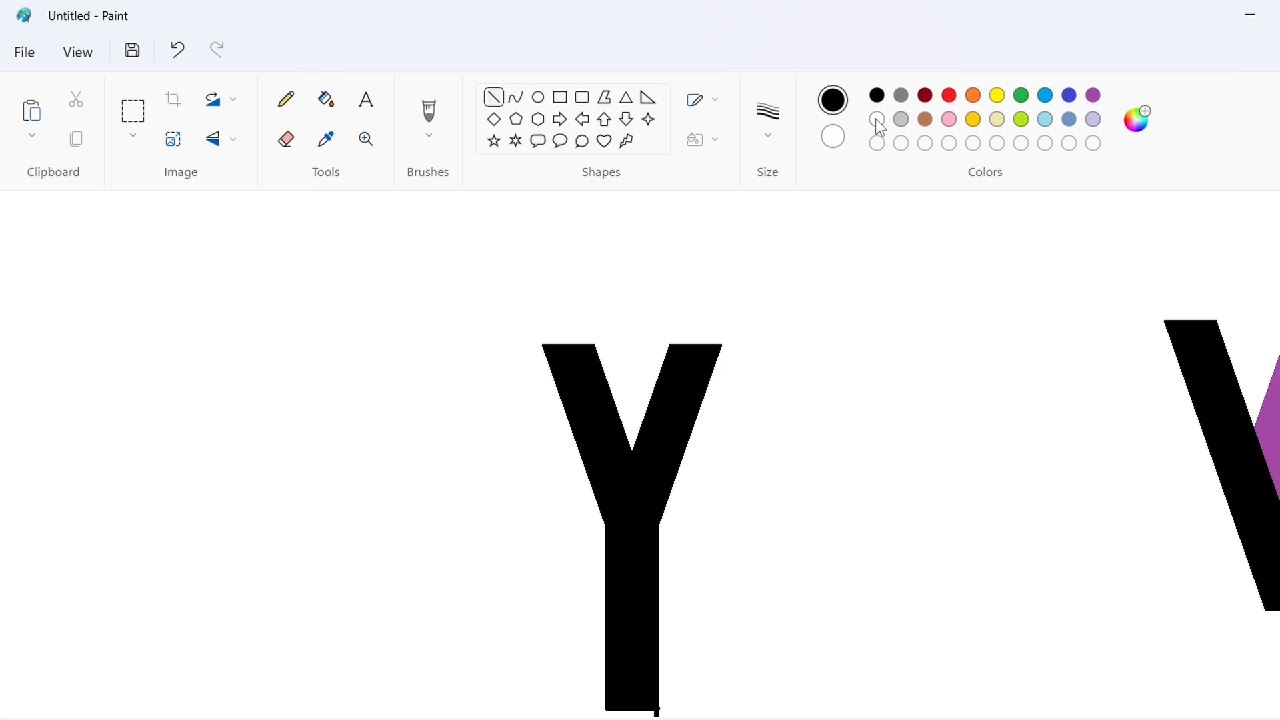
drag(636, 660, 711, 660)
key(Up)
key(Up)
key(Up)
key(Up)
key(Up)
key(Up)
click(326, 100)
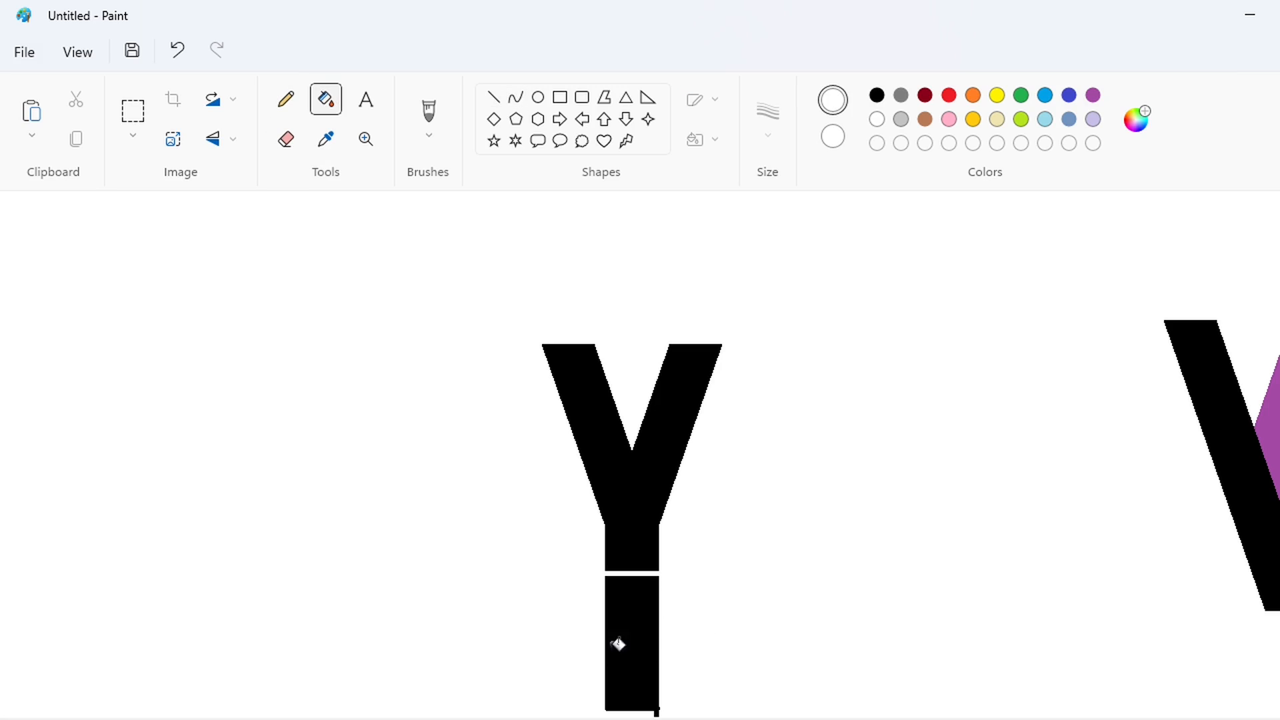
click(619, 644)
- Draw a small horizontal black rectangle to the lower right of the Y and fill it black
scroll(587, 637, right, 1)
click(560, 98)
click(877, 95)
mouse_move(502, 584)
mouse_down()
mouse_move(619, 632)
mouse_move(584, 602)
mouse_move(847, 661)
mouse_up()
key(Up)
key(Up)
key(Up)
click(326, 100)
click(853, 657)
- Copy the black rectangle and place the duplicate centred at the foot of the Y's stem as a serif
click(140, 111)
drag(735, 583, 983, 719)
key(ctrl+c)
key(ctrl+v)
drag(160, 313, 582, 608)
key(Left)
key(Left)
key(Left)
key(Down)
key(Down)
key(Up)
key(Up)
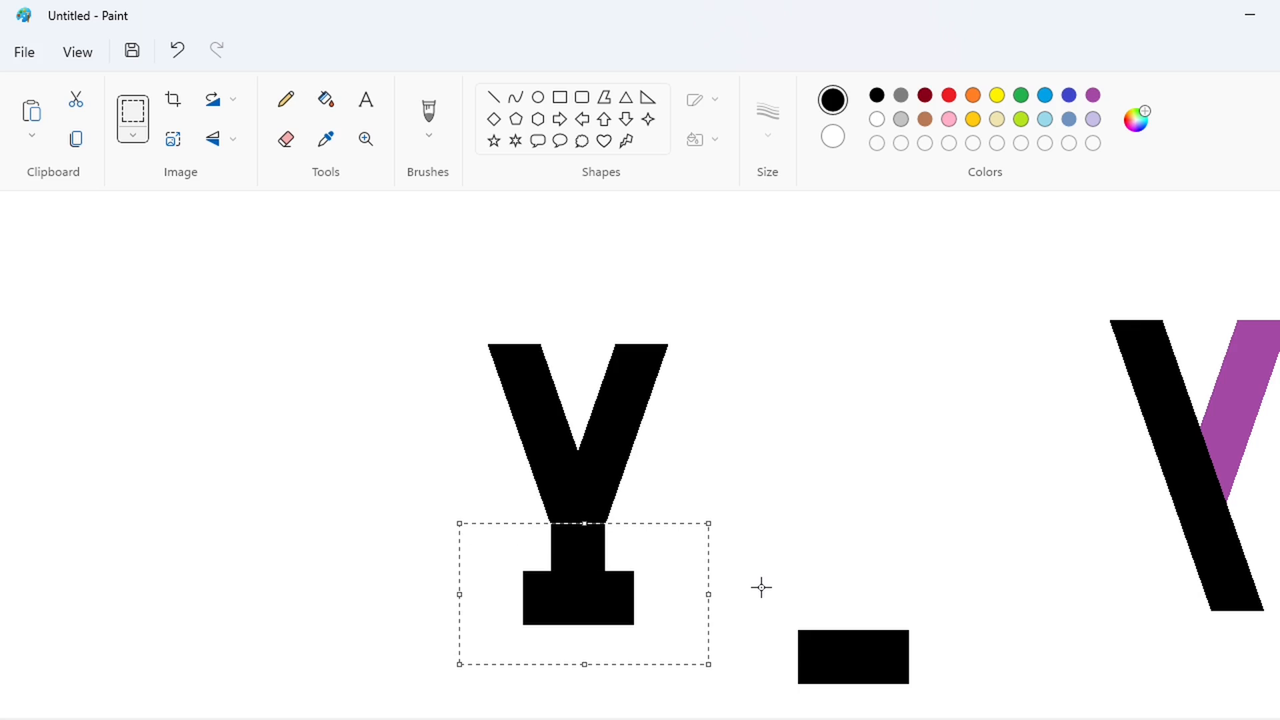
- Paste another copy of the rectangle and align it over the top of the Y's left arm as a serif
key(ctrl+v)
drag(182, 306, 535, 371)
key(Up)
key(Right)
key(Right)
key(Right)
key(Right)
key(Right)
key(Right)
key(Right)
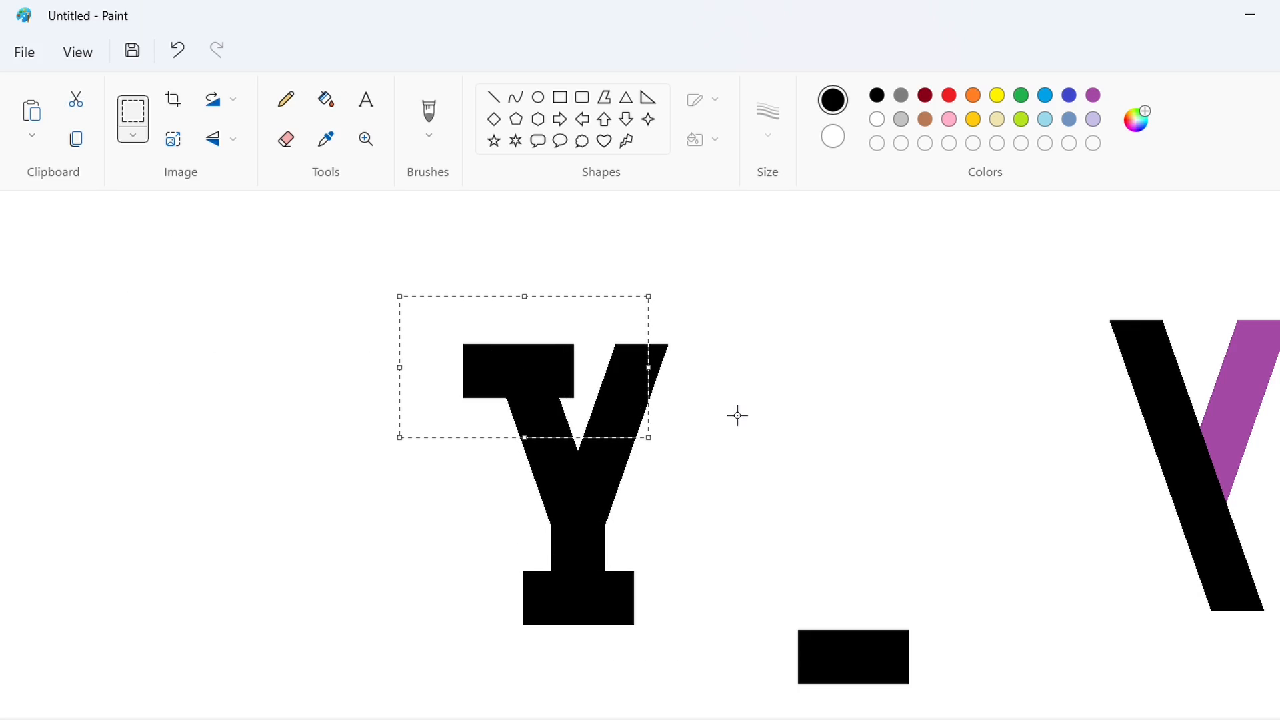
- Paste another copy of the rectangle and align it over the top of the Y's right arm as a serif
click(783, 473)
key(ctrl+v)
drag(230, 314, 720, 380)
key(Left)
key(Left)
key(Left)
- Trim the outer ends of both upper serifs with white vertical lines and fill the cut-off pieces white
click(494, 96)
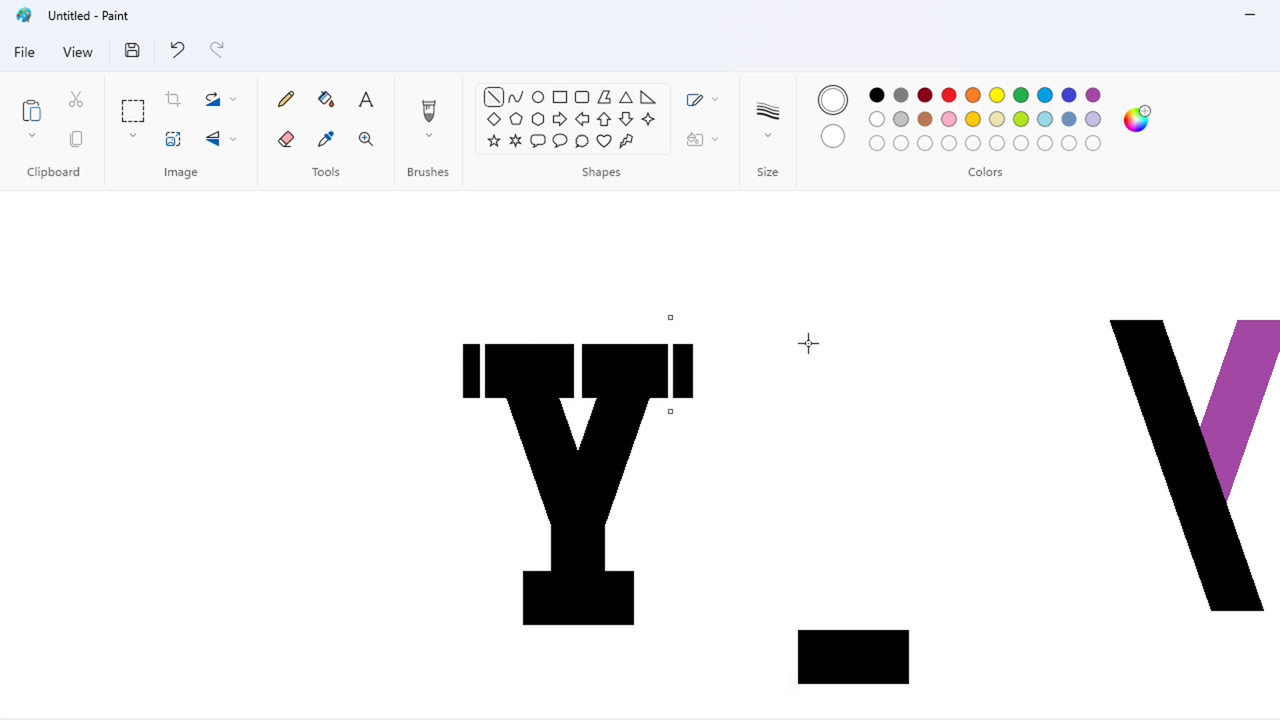
click(326, 99)
click(474, 354)
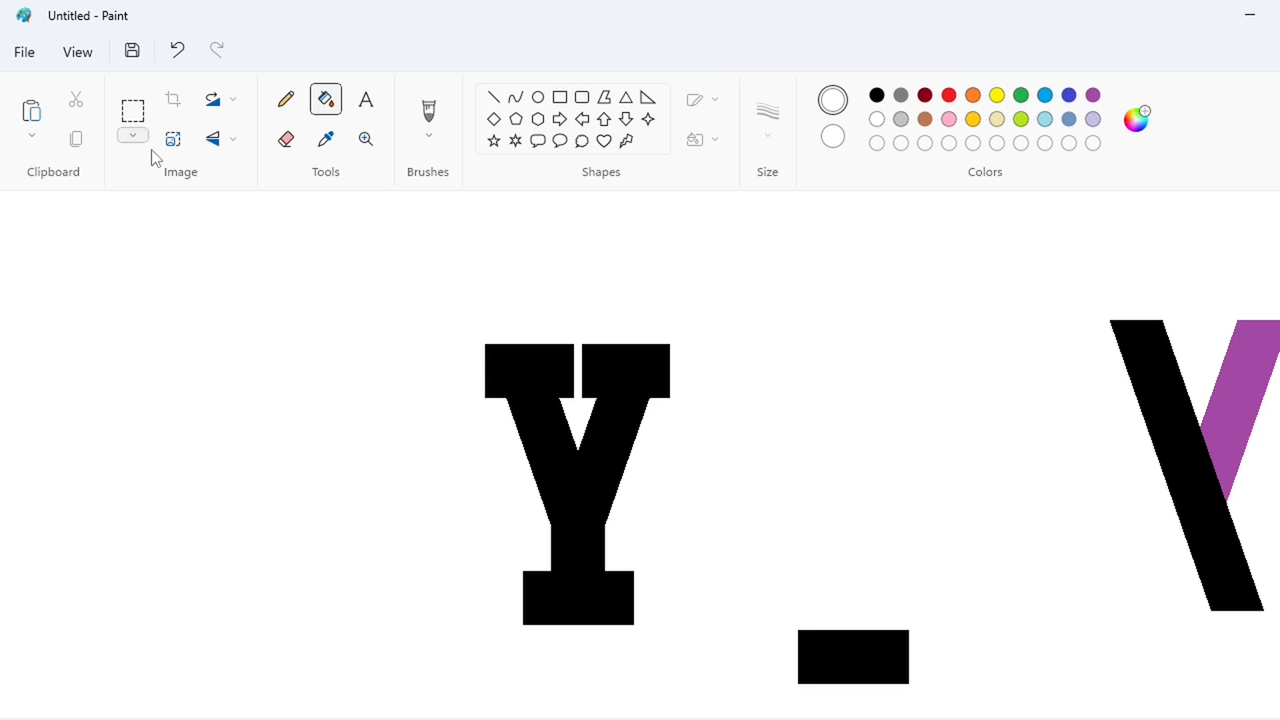
- Paste a duplicate of the spare black rectangle and fill the original rectangle white
click(133, 110)
drag(766, 583, 997, 703)
key(ctrl+c)
key(ctrl+v)
click(326, 99)
click(810, 640)
click(133, 110)
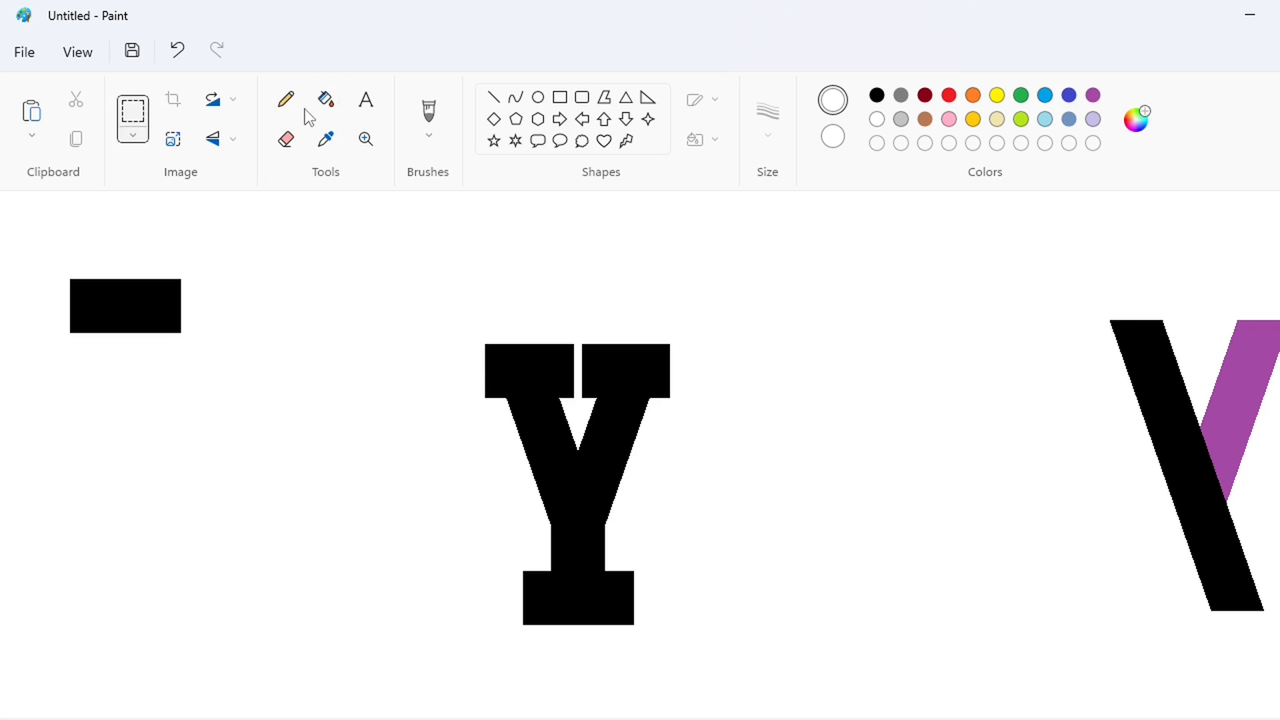
- Fill the purple arm of the slanted-bar Y shape black
click(326, 99)
click(877, 95)
click(1249, 362)
- Duplicate the slanted-bar Y shape, flip the copy horizontally and place it beside the finished capital Y as a lowercase y
click(133, 110)
drag(1032, 280, 1277, 667)
key(ctrl+c)
key(ctrl+v)
click(223, 139)
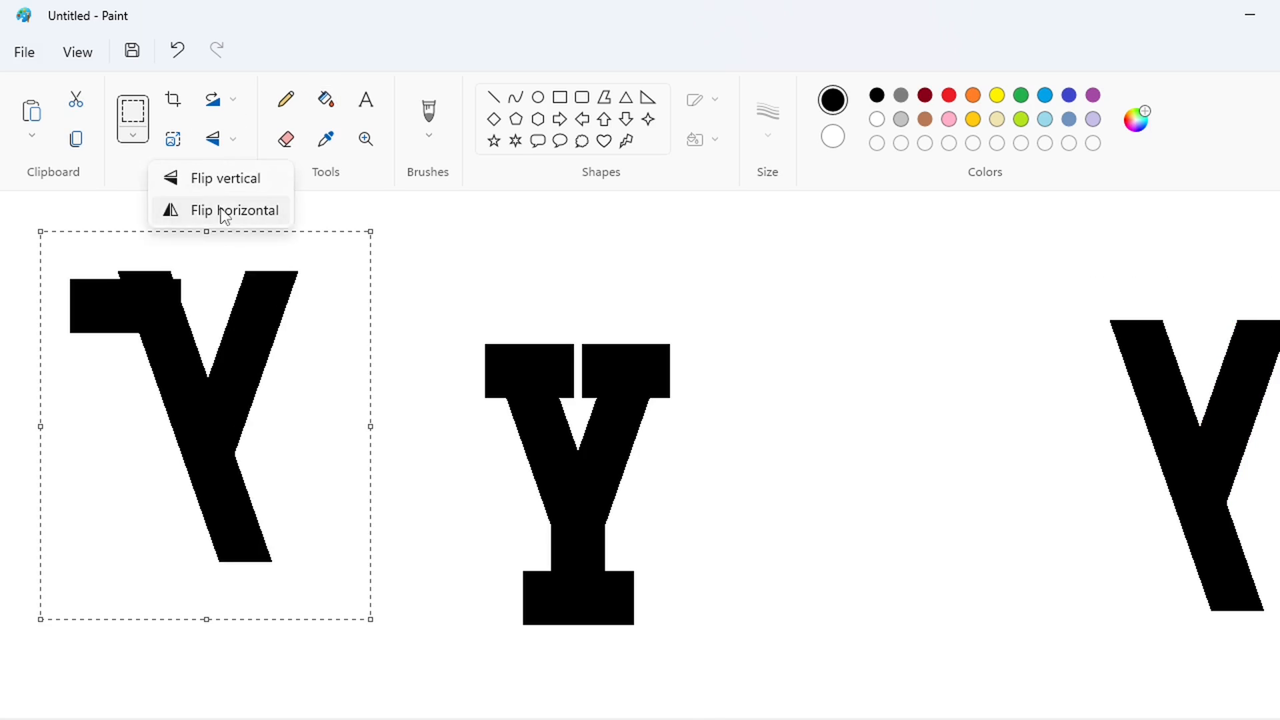
click(224, 210)
drag(177, 390, 843, 582)
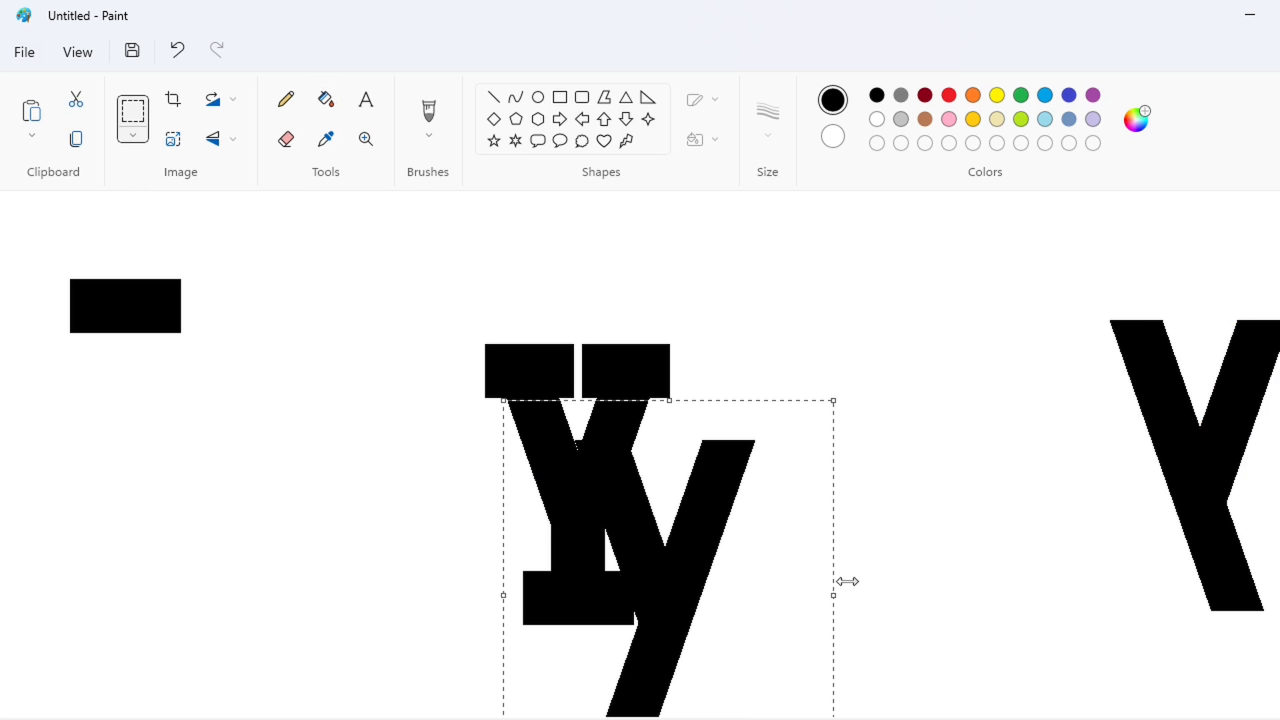
click(249, 471)
- Paste a copy of the spare black rectangle and align it across the lowercase y's tail as a bottom serif
drag(26, 246, 245, 385)
key(ctrl+c)
click(374, 477)
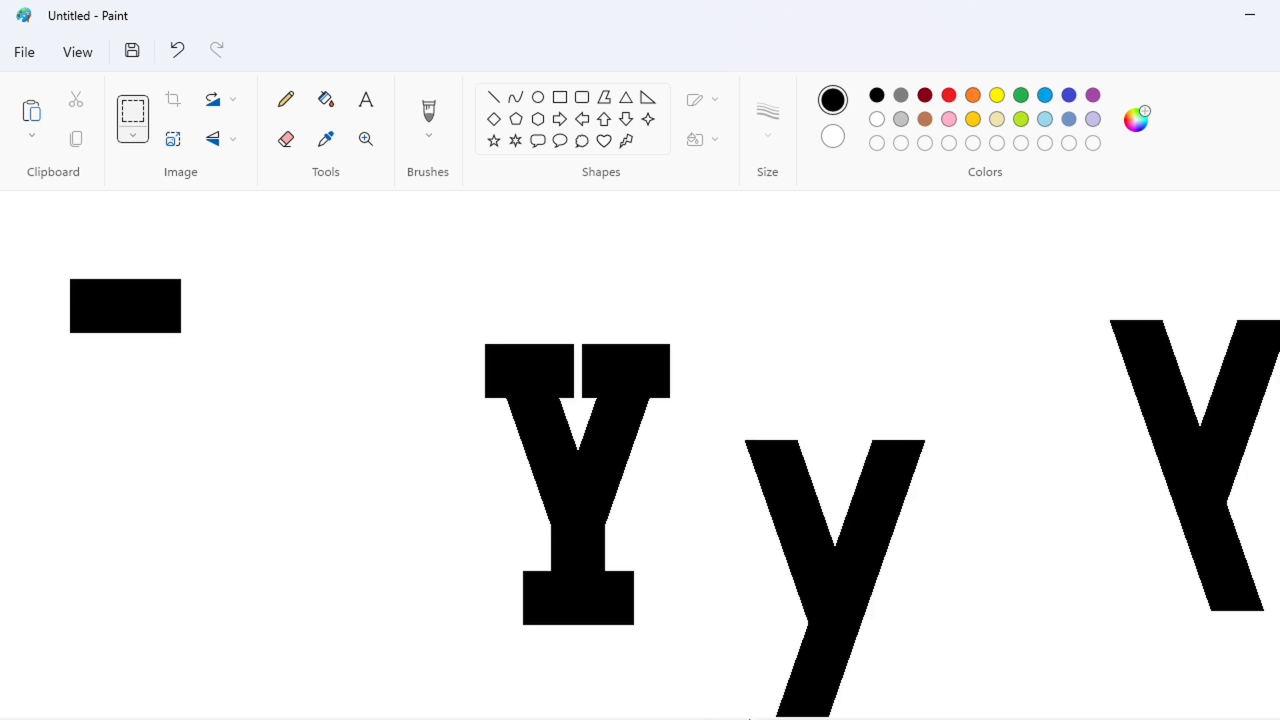
scroll(719, 607, down, 2)
scroll(719, 606, right, 3)
key(ctrl+v)
drag(167, 303, 650, 640)
key(Up)
key(Up)
key(Up)
key(Up)
key(Up)
key(Up)
key(Up)
key(Up)
key(Up)
key(Up)
key(Up)
key(Up)
key(Up)
key(Up)
key(Up)
key(Up)
key(Up)
key(Up)
key(Up)
key(Up)
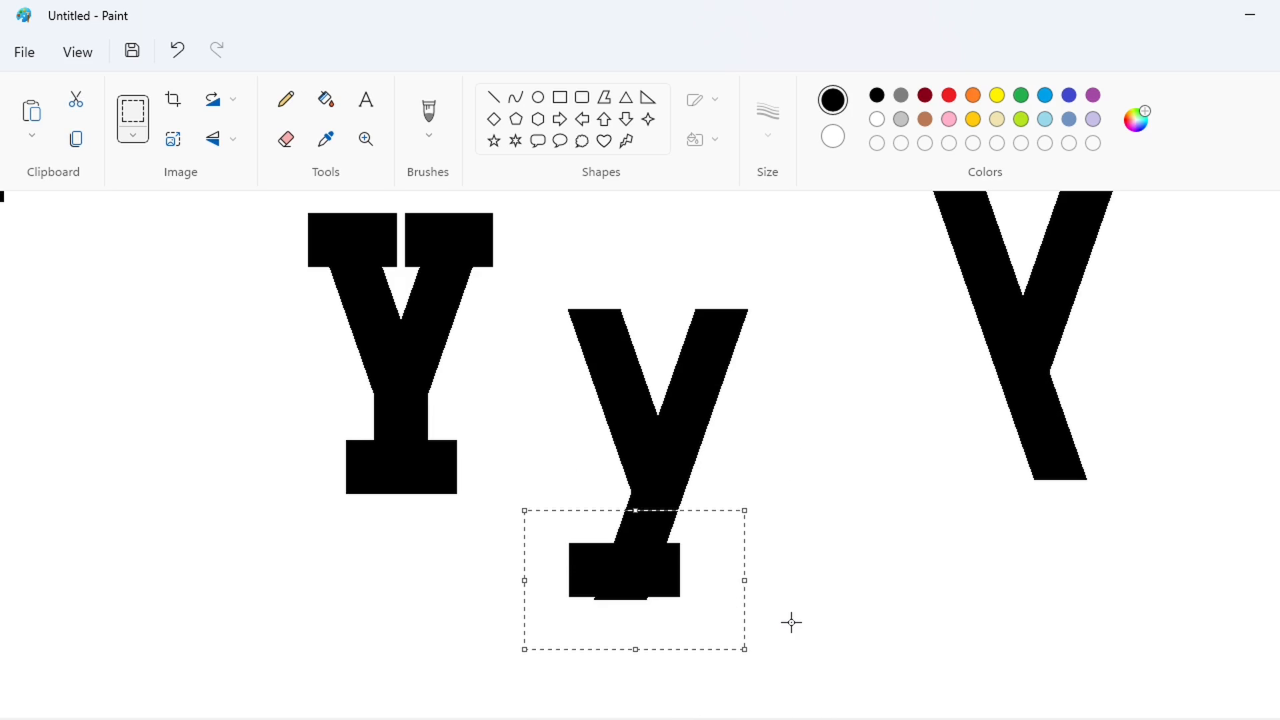
key(Down)
key(Down)
key(Down)
key(Up)
key(Up)
key(Up)
key(Up)
key(Up)
key(Up)
key(Up)
key(Up)
key(Up)
key(Up)
key(Right)
key(Right)
key(Right)
key(Right)
key(Right)
key(Right)
key(Right)
key(Right)
key(Right)
key(Right)
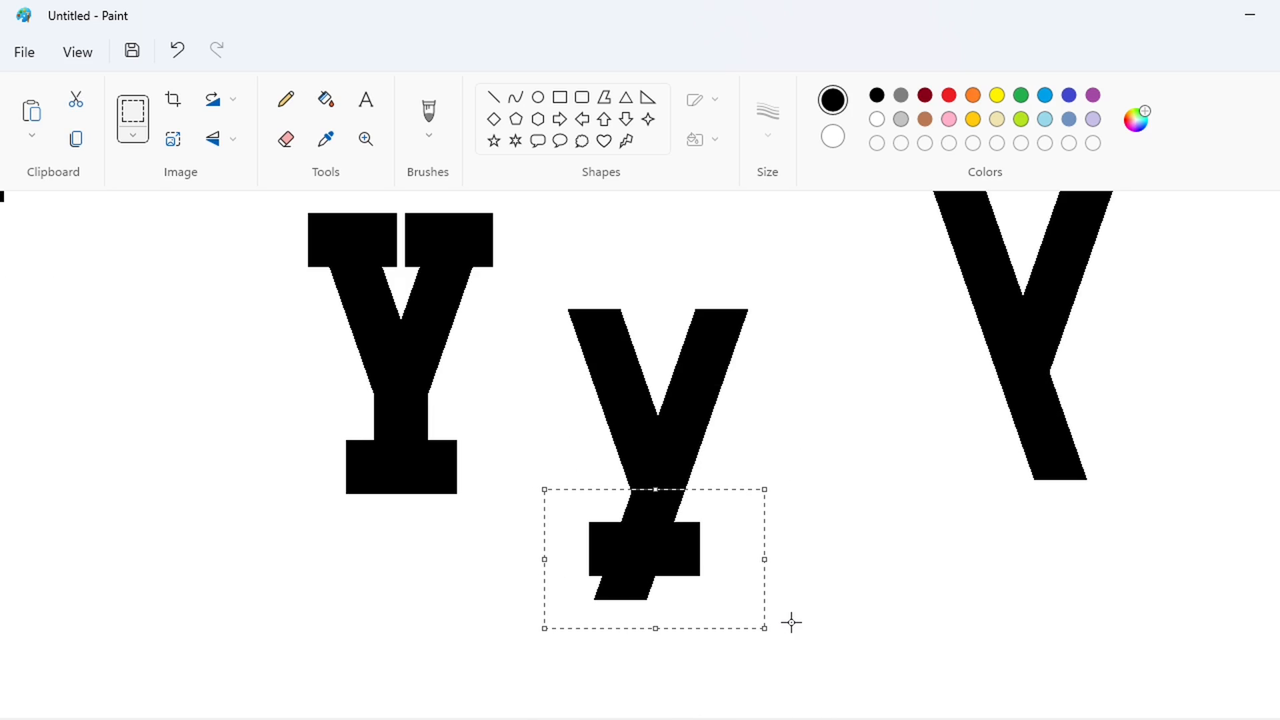
key(Right)
- Cut off the tail below the lowercase y's bottom serif with a white line and fill the leftover piece white
click(494, 97)
drag(581, 579, 703, 578)
click(877, 119)
click(326, 99)
click(622, 591)
- Trim both ends of the lowercase y's bottom serif with white vertical lines and fill the cut-off pieces white
click(494, 96)
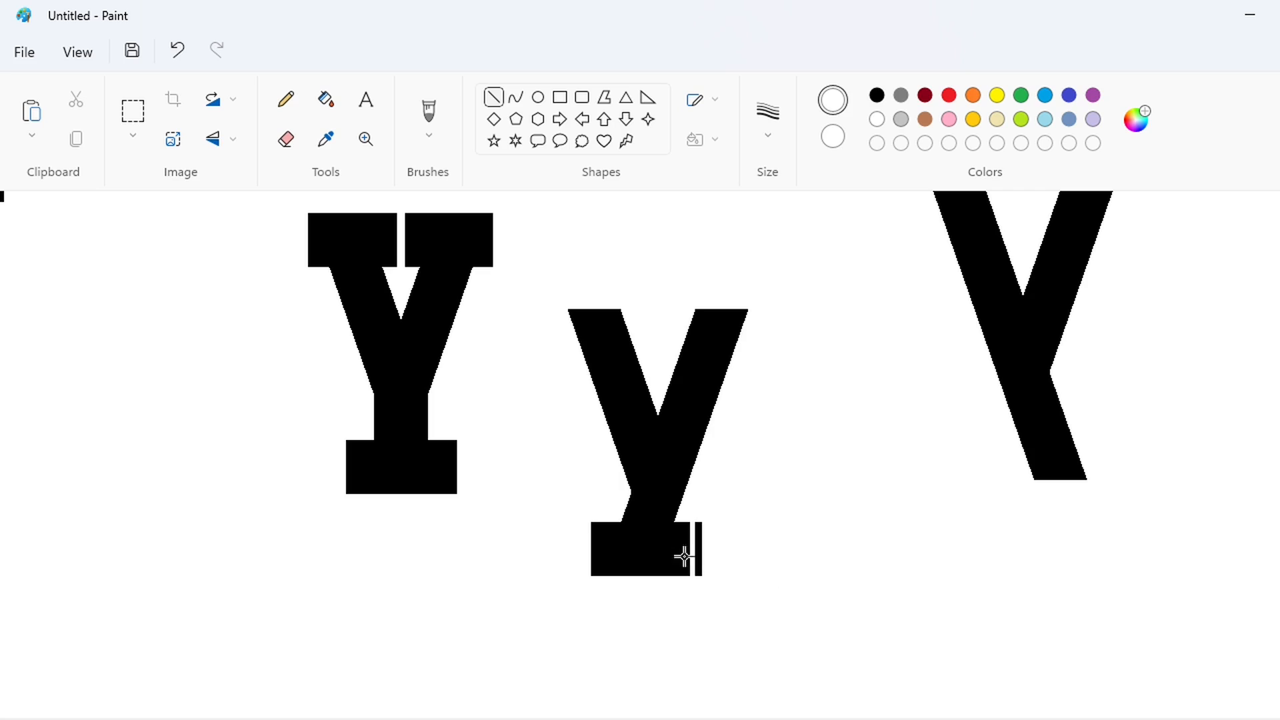
click(326, 99)
click(596, 548)
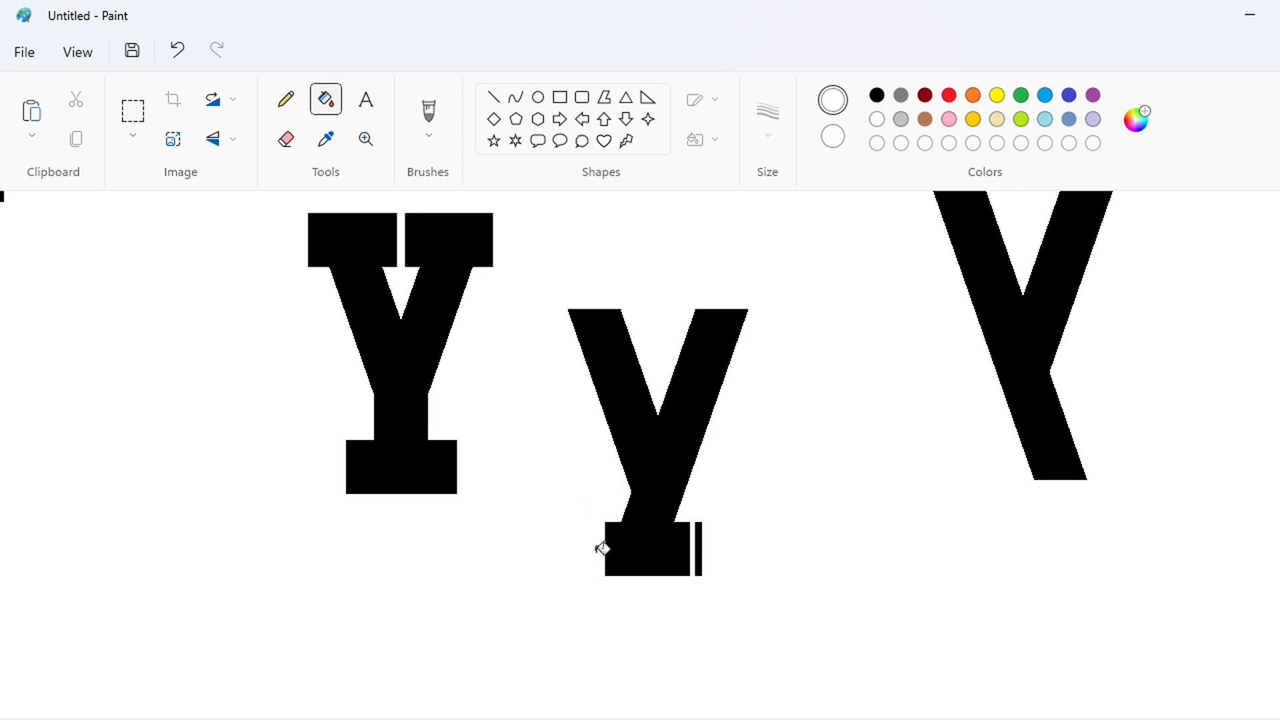
click(698, 549)
- Paste a copy of the spare rectangle and align it over the top of the lowercase y's left arm as a serif
scroll(872, 629, up, 3)
drag(460, 719, 280, 719)
click(133, 111)
drag(124, 244, 356, 414)
key(ctrl+c)
click(634, 697)
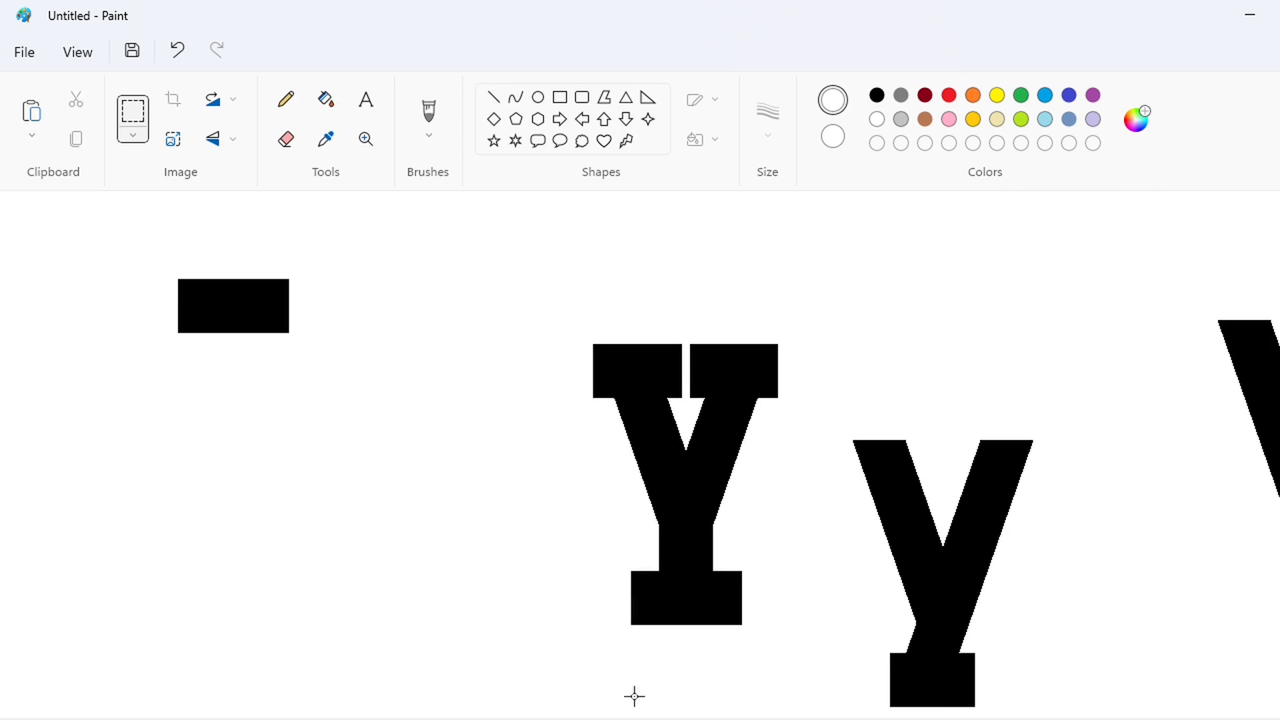
drag(634, 719, 811, 719)
key(ctrl+v)
drag(177, 307, 574, 481)
drag(438, 405, 671, 577)
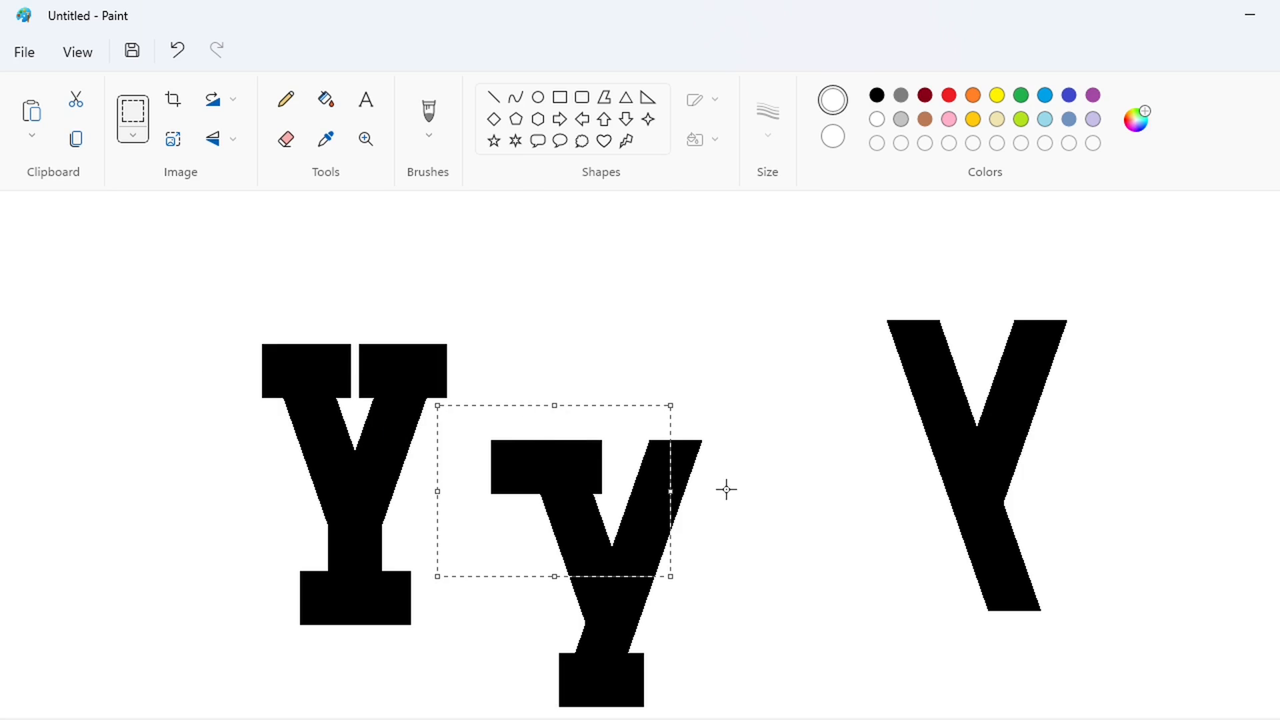
key(Right)
key(Right)
key(Right)
key(Right)
key(Right)
key(Right)
key(Right)
key(Right)
key(Right)
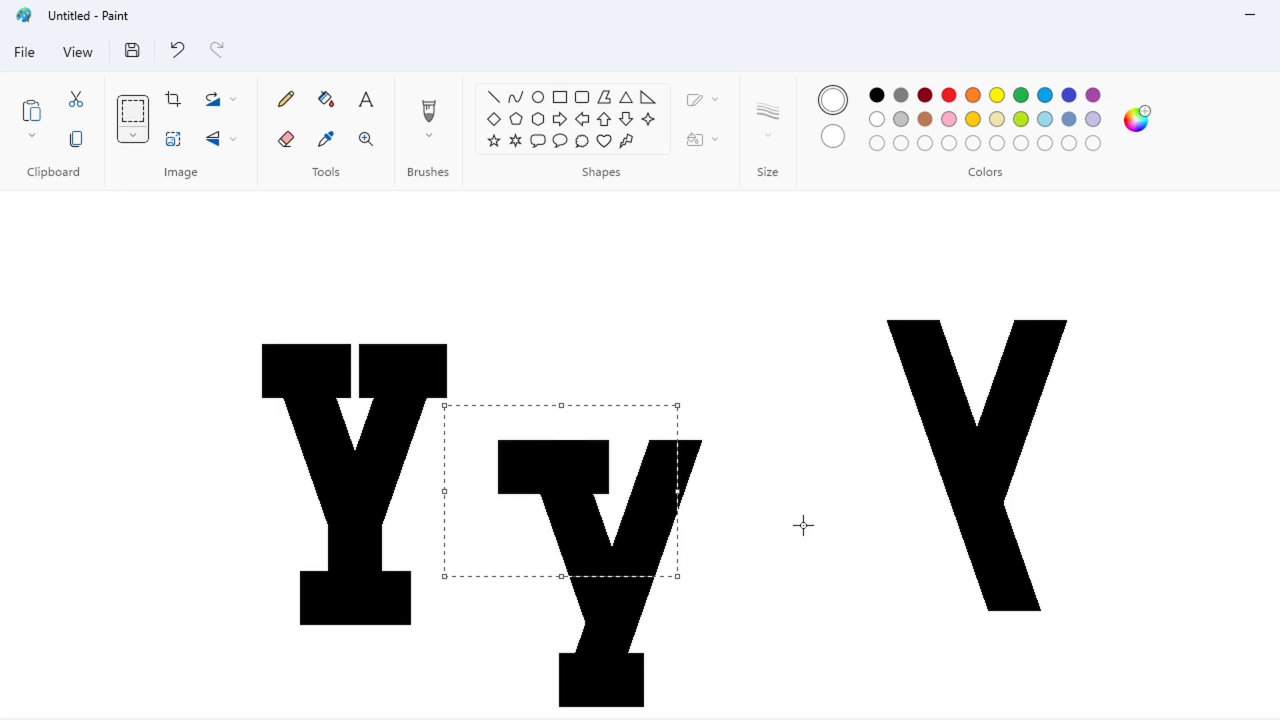
- Paste another copy of the rectangle and align it over the top of the lowercase y's right arm as a serif
key(ctrl+v)
drag(179, 306, 716, 482)
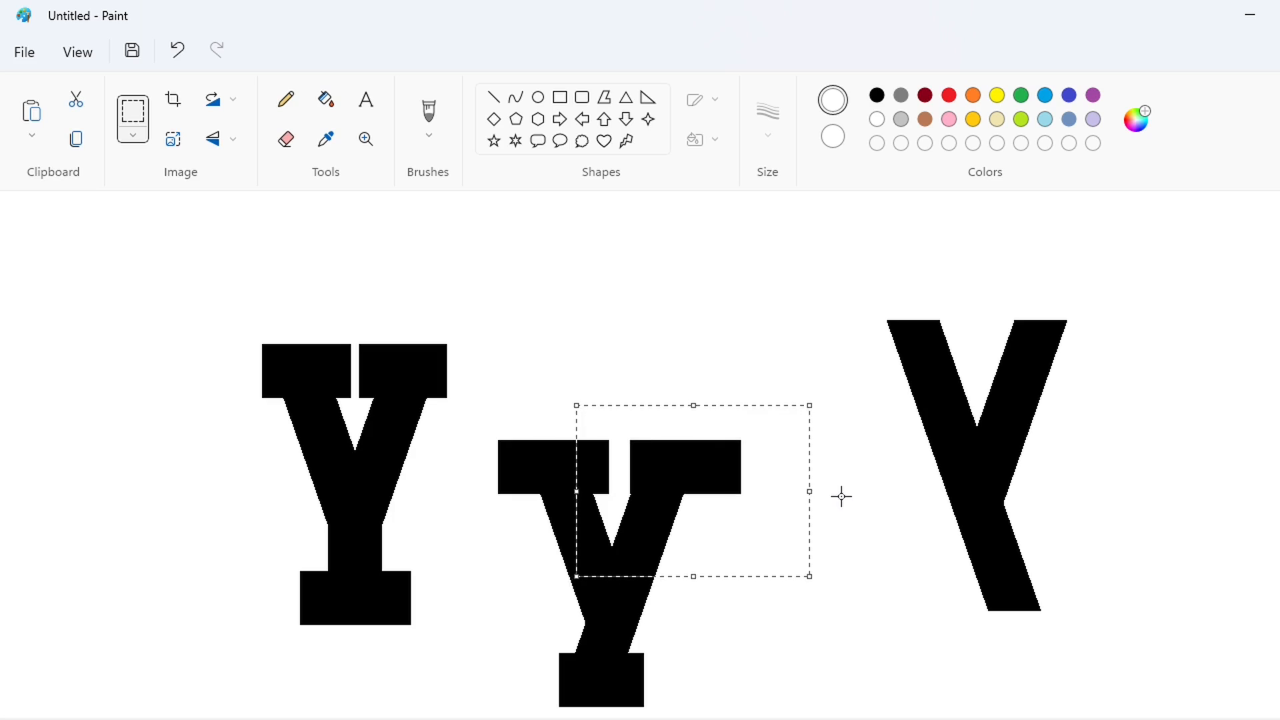
key(Left)
key(Left)
key(Left)
key(Left)
key(Left)
key(Left)
key(Left)
key(Left)
key(Left)
key(Left)
key(Left)
key(Left)
key(Left)
key(Left)
key(Left)
key(Left)
key(Left)
key(Left)
key(Left)
key(Left)
- Trim the outer ends of the lowercase y's upper serifs with white lines, and fill the offcuts and the spare slanted-bar Y white
click(488, 102)
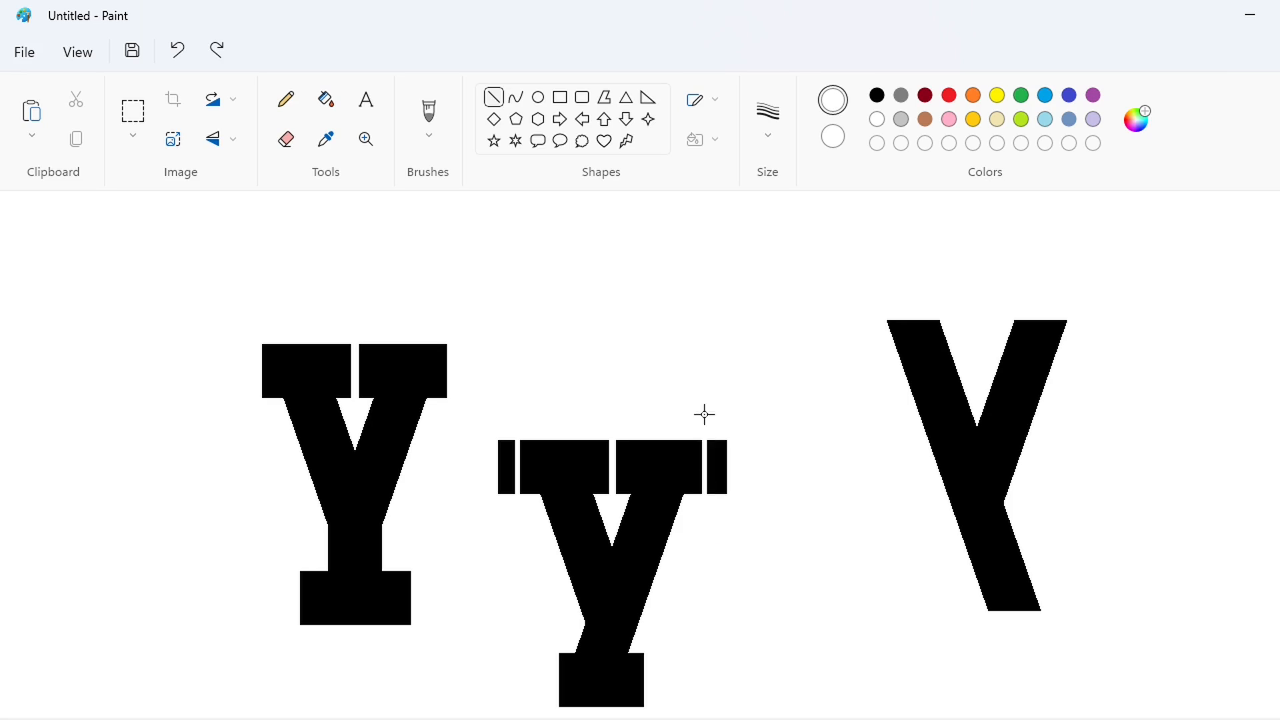
click(325, 98)
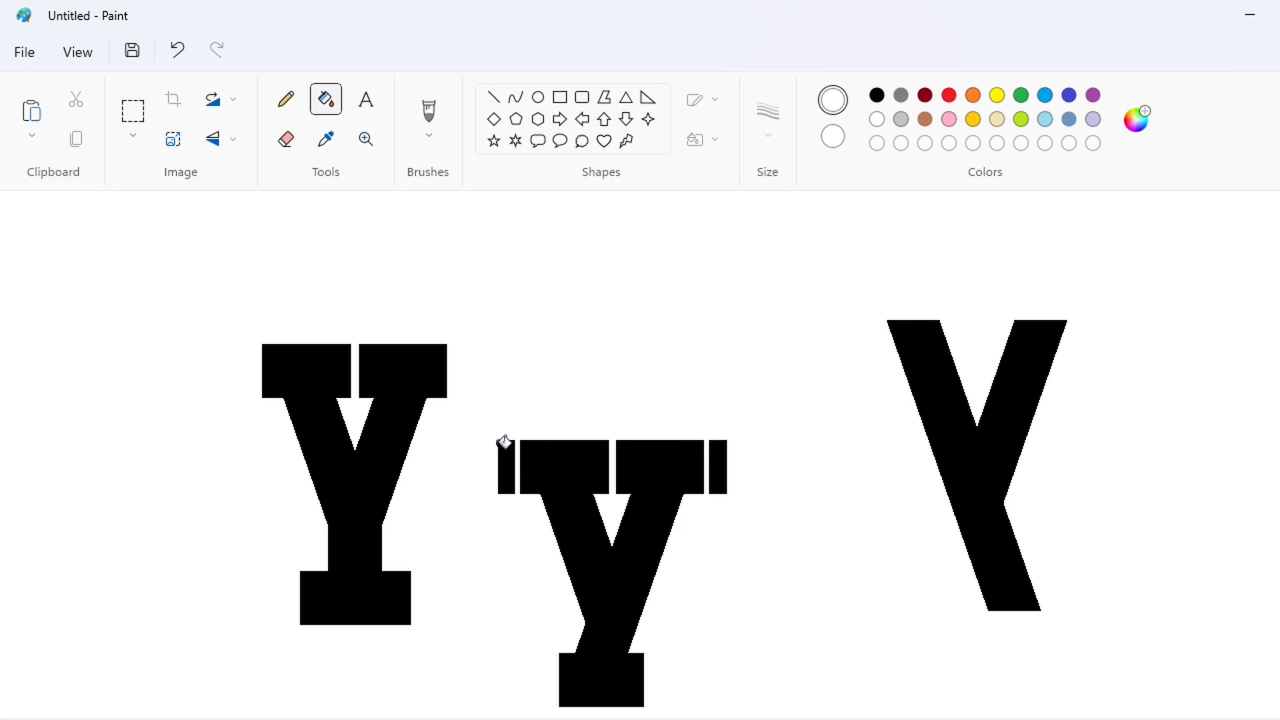
click(506, 442)
click(720, 463)
click(949, 479)
- Draw a purple oval beside the lowercase y and thicken its outline into a heavy ring for the letter o
click(538, 96)
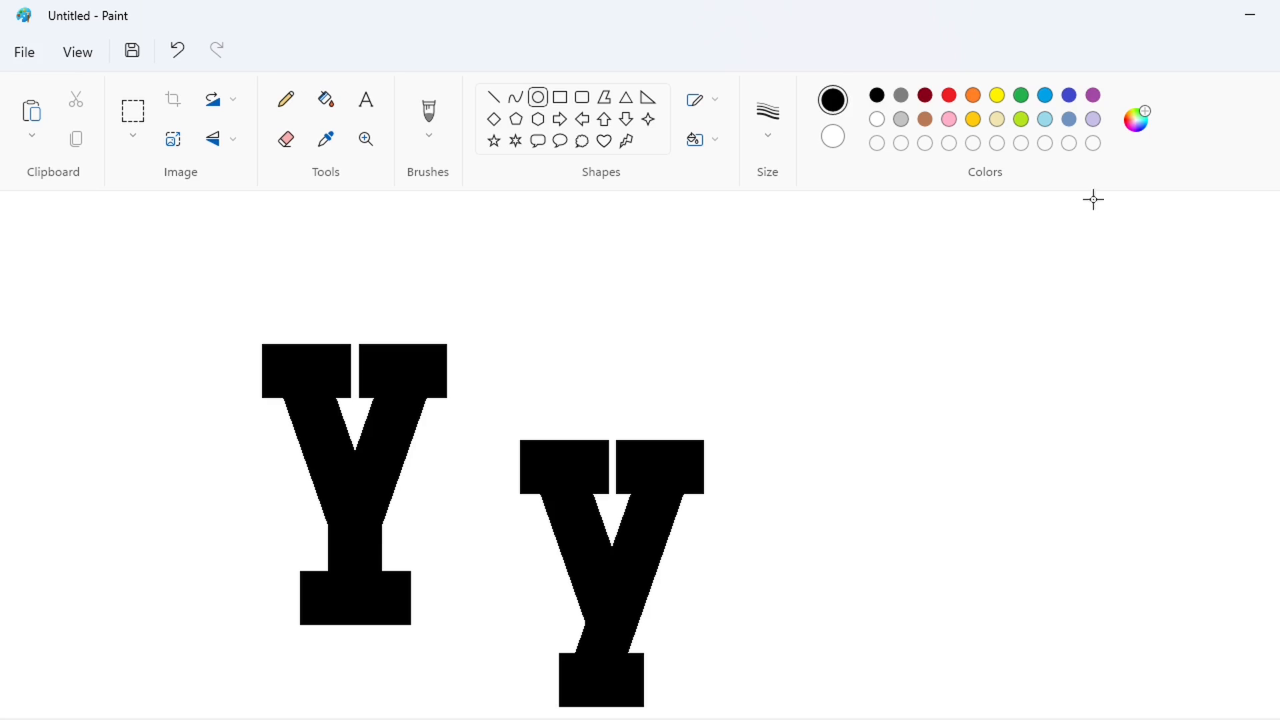
click(1092, 95)
drag(688, 456, 841, 613)
key(ctrl+plus)
key(ctrl+plus)
key(ctrl+plus)
key(ctrl+plus)
key(ctrl+plus)
key(ctrl+plus)
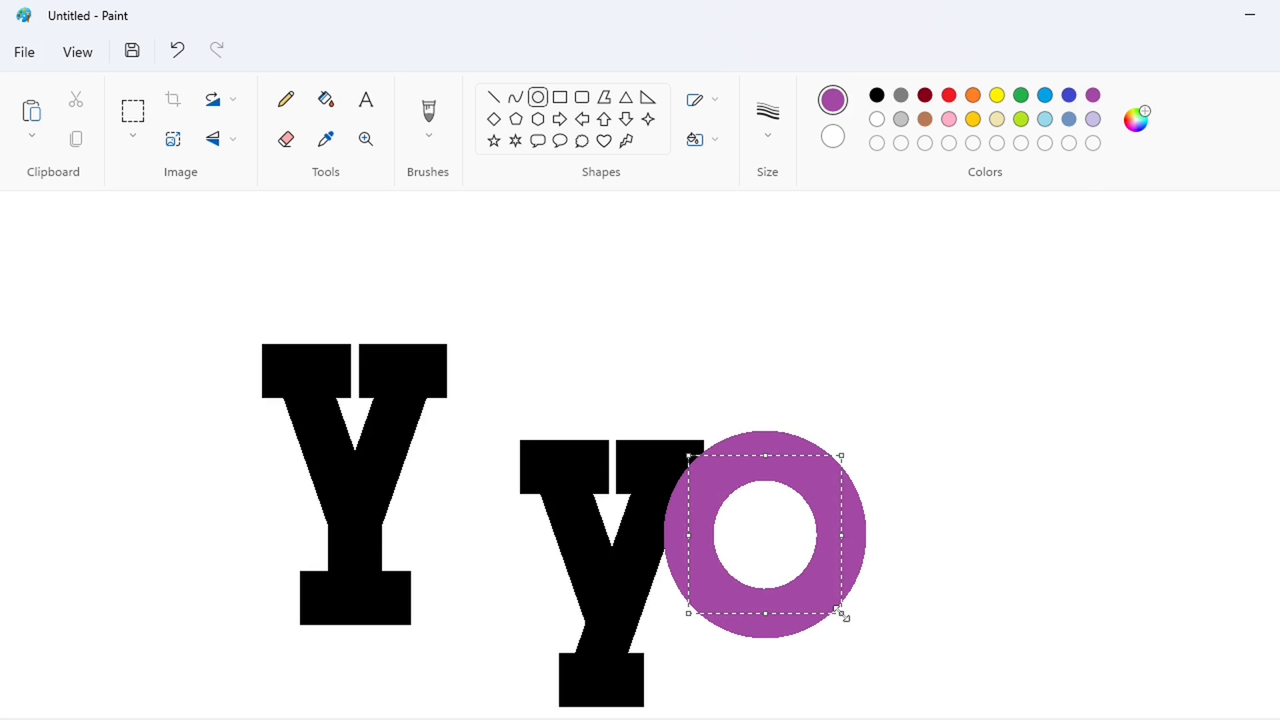
- Adjust the ring's height against the capital Y and place the ring to the right of the lowercase y
drag(771, 544, 397, 530)
drag(392, 443, 392, 462)
drag(469, 533, 896, 540)
- Fill the purple ring black
click(326, 98)
click(877, 95)
click(947, 480)
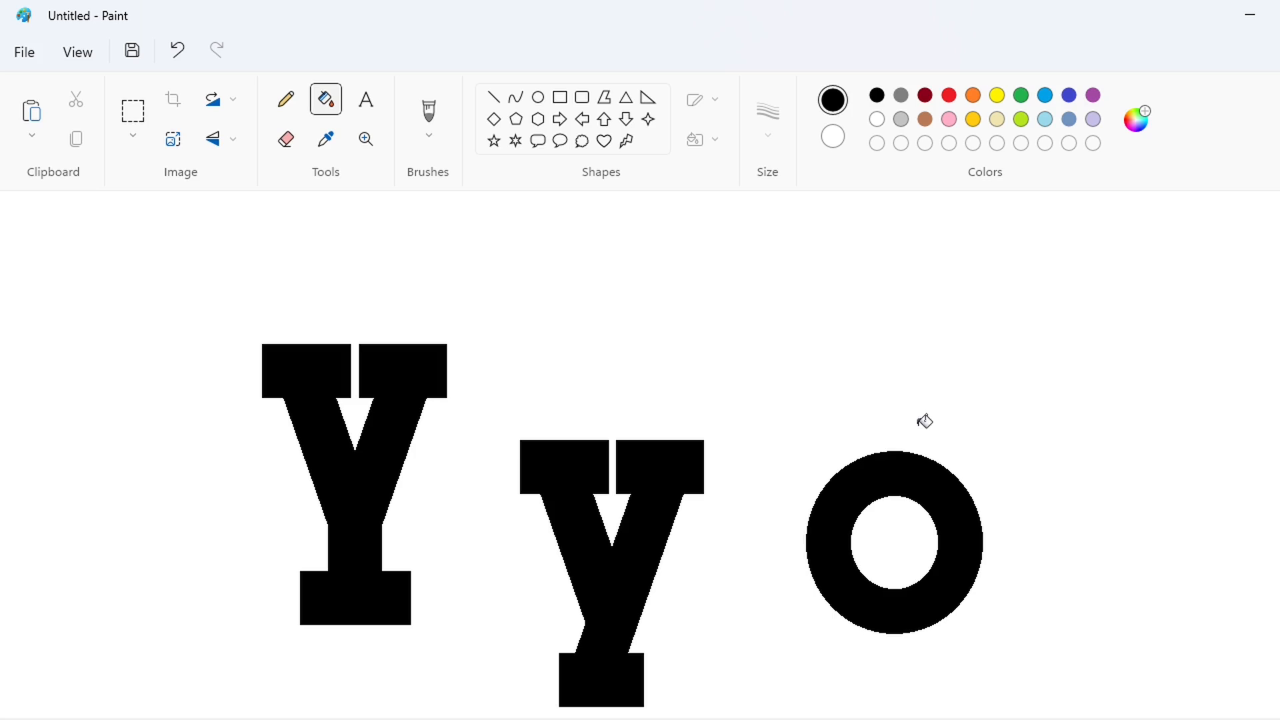
click(133, 110)
drag(780, 354, 1043, 674)
key(Escape)
- Fill the spare black rectangle left of the capital Y white
scroll(640, 455, left, 5)
click(326, 98)
click(877, 119)
click(304, 306)
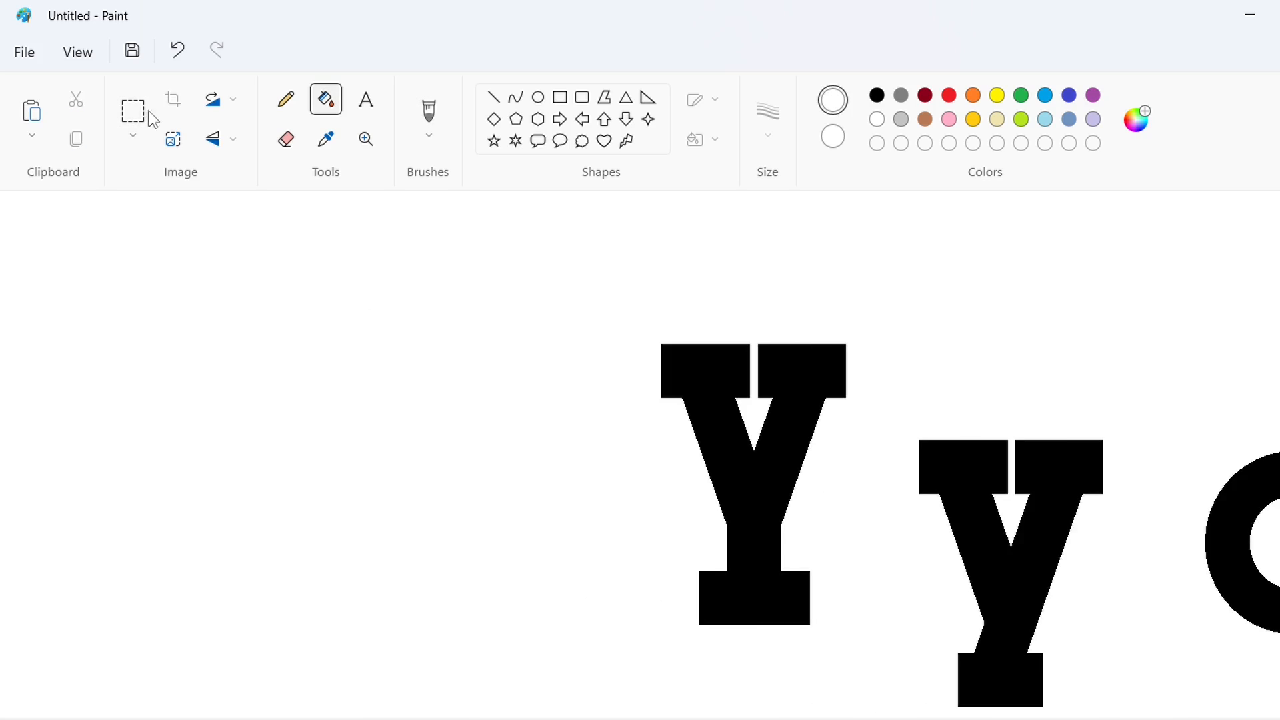
- Duplicate the lowercase y and place the copy in the blank area left of the capital Y
click(136, 112)
drag(598, 257, 894, 678)
drag(898, 383, 1145, 718)
drag(1006, 533, 151, 382)
click(440, 205)
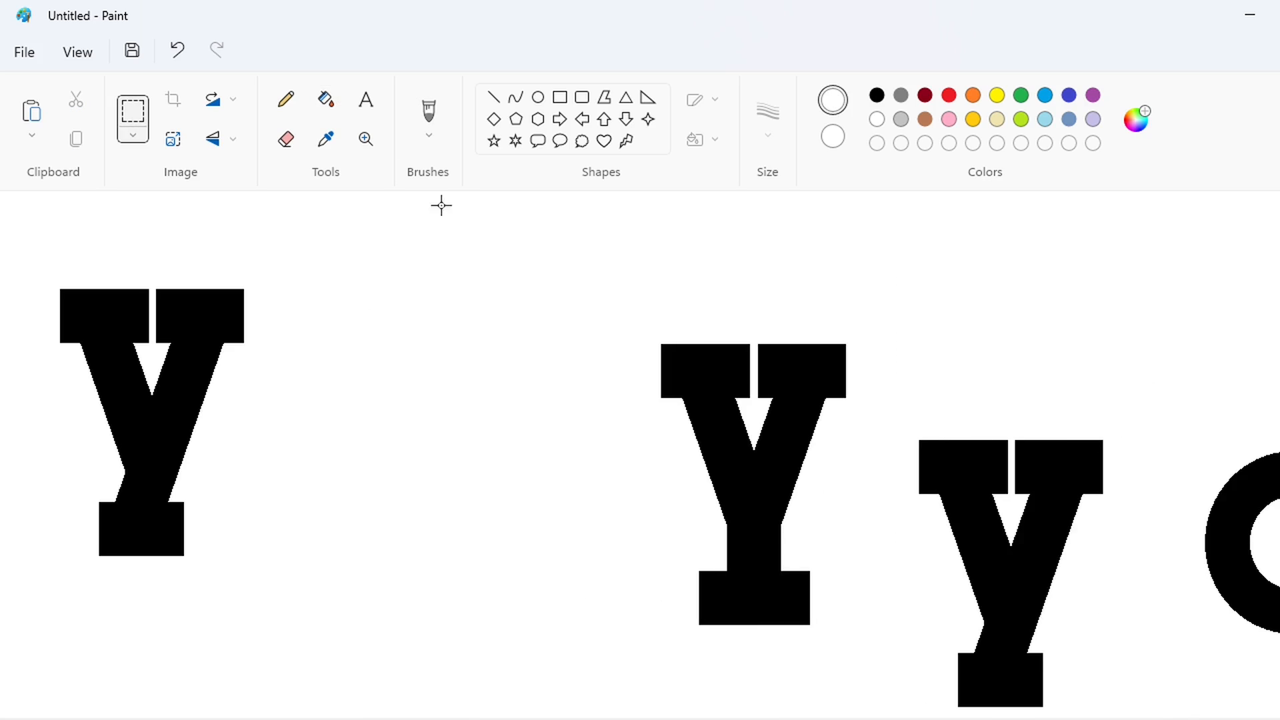
- Fill the lowercase y between the capital Y and the ring white
click(326, 99)
click(963, 470)
scroll(640, 455, right, 5)
- Duplicate the black ring and place the copy tight against the capital Y's stem so they read Yo
click(133, 112)
drag(753, 354, 1099, 697)
key(ctrl+c)
key(ctrl+v)
drag(198, 437, 396, 551)
key(Right)
key(Right)
key(Right)
key(Right)
key(Right)
key(Right)
key(Right)
key(Right)
key(Right)
key(Right)
key(Right)
key(Right)
key(Left)
key(Left)
key(Left)
key(Left)
key(Left)
key(Left)
key(Left)
key(Right)
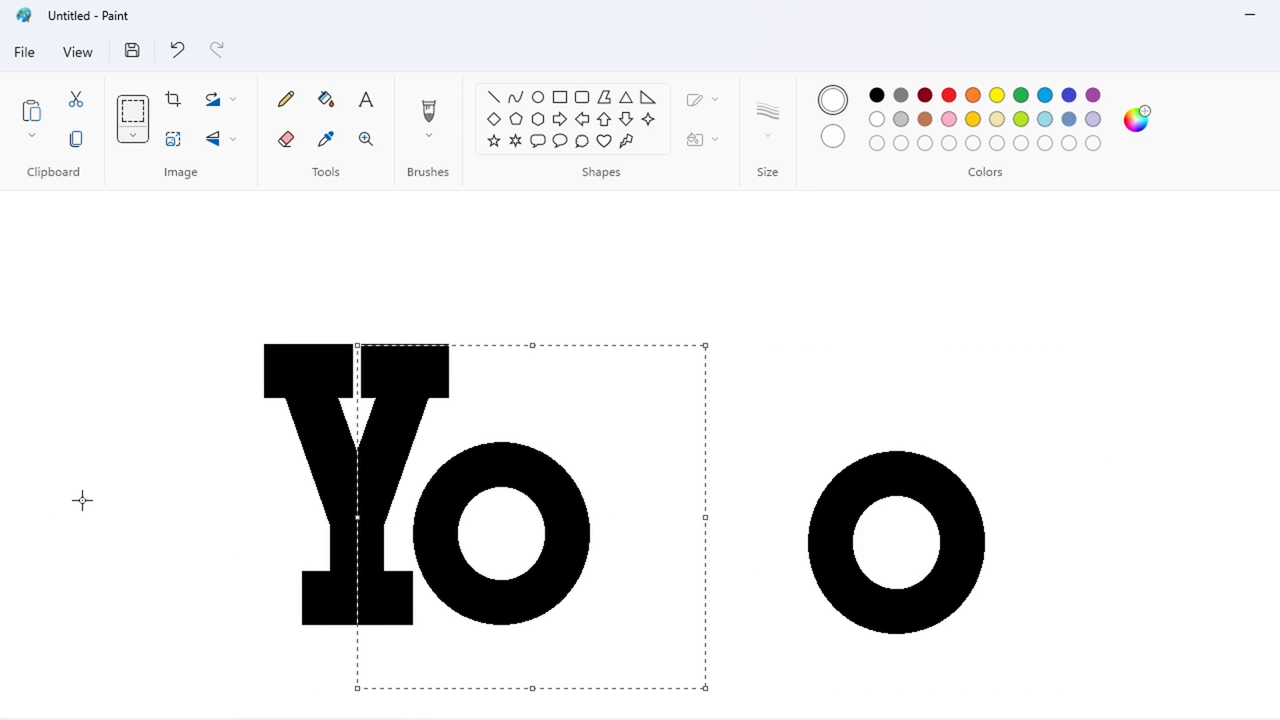
click(82, 501)
- Duplicate the spare lowercase y and fit the copy directly after the first o, aligned with the ring's upper edge
drag(640, 718, 457, 719)
drag(298, 199, 597, 651)
key(ctrl+c)
click(620, 684)
drag(456, 719, 640, 719)
key(ctrl+v)
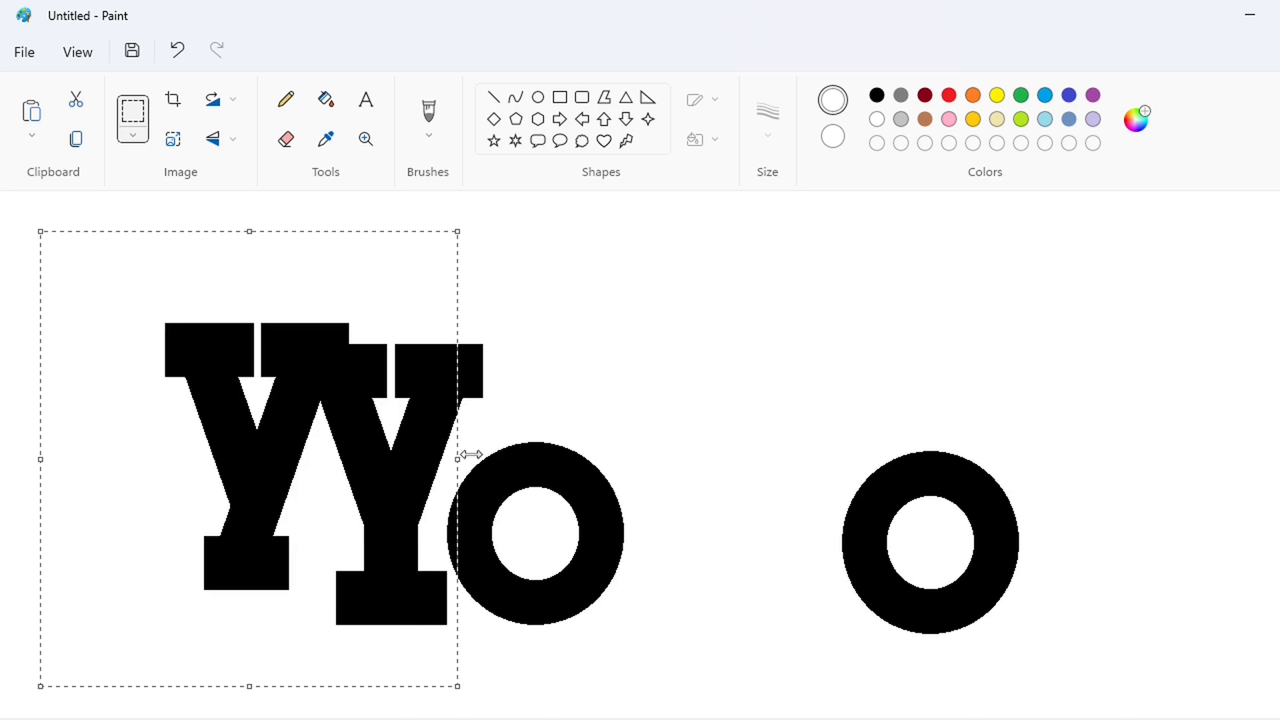
drag(327, 441, 542, 561)
key(Right)
key(Right)
key(Right)
key(Right)
key(Right)
key(Right)
key(Right)
key(Right)
key(Right)
key(Right)
key(Right)
key(Right)
key(Right)
key(Right)
key(Right)
key(Right)
key(Right)
key(Right)
key(Right)
key(Right)
key(Right)
key(Right)
key(Right)
key(Right)
key(Left)
key(Left)
key(Left)
key(Left)
key(Left)
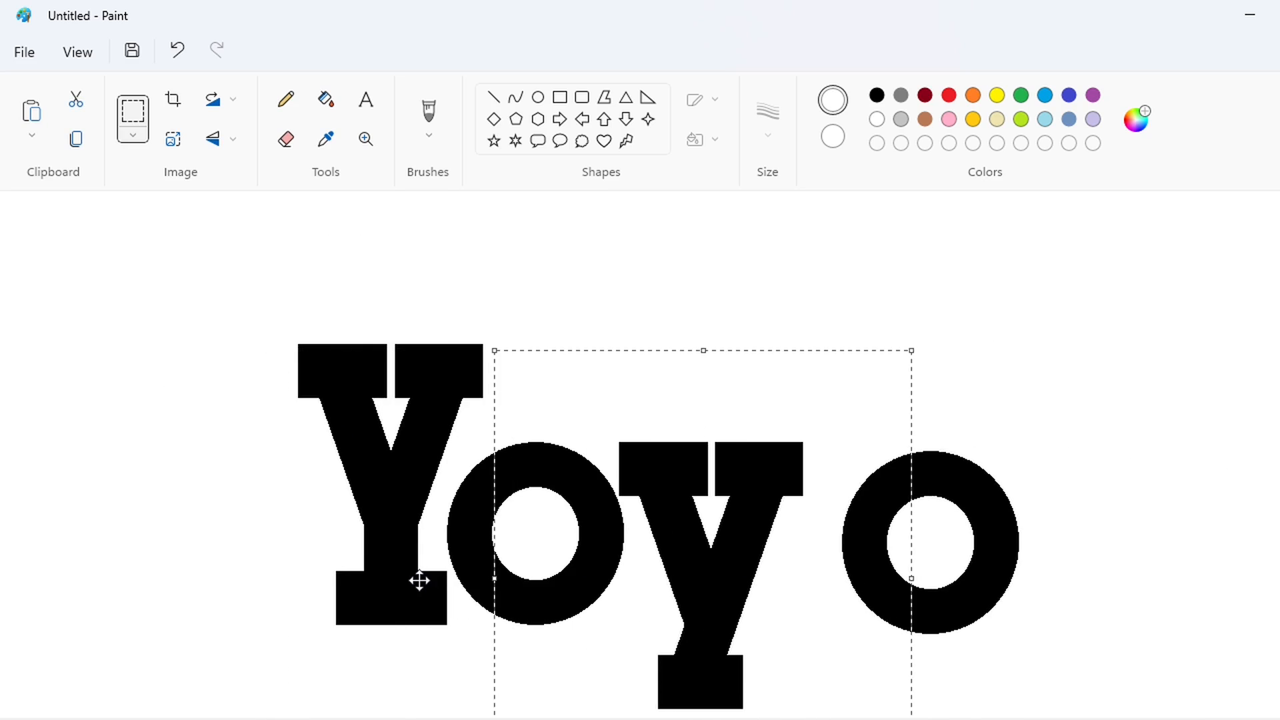
key(Right)
click(423, 533)
- Cut the remaining ring and place it tight after the lowercase y to complete the word Yoyo
drag(827, 411, 1101, 696)
key(ctrl+x)
key(ctrl+v)
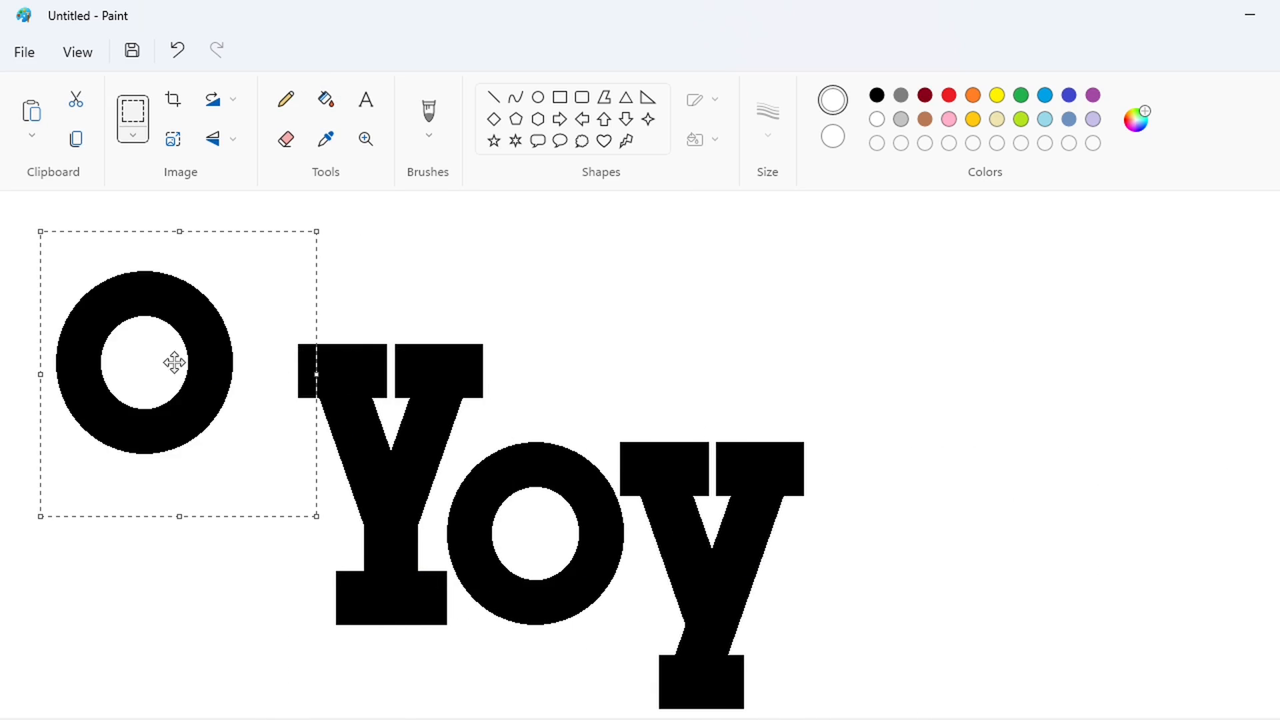
drag(174, 363, 568, 527)
key(Right)
key(Right)
key(Right)
key(Right)
key(Right)
key(Right)
key(Right)
key(Right)
key(Right)
key(Right)
key(Right)
key(Right)
key(Right)
key(Right)
key(Right)
key(Right)
key(Right)
key(Right)
key(Right)
key(Right)
key(Left)
key(Left)
key(Left)
key(Left)
key(Left)
key(Left)
key(Left)
key(Left)
key(Left)
key(Left)
key(Left)
key(Left)
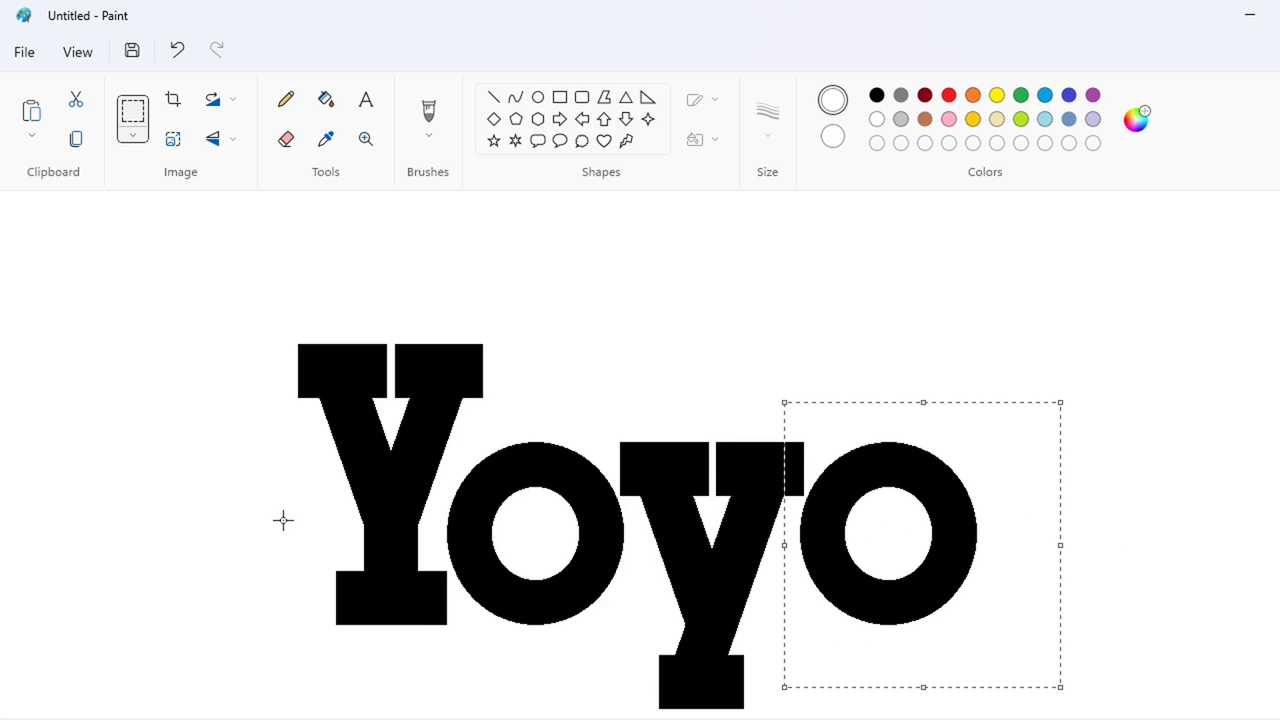
key(Left)
click(282, 521)
- Fill the spare lowercase y left of Yoyo white
scroll(1126, 703, down, 2)
click(326, 99)
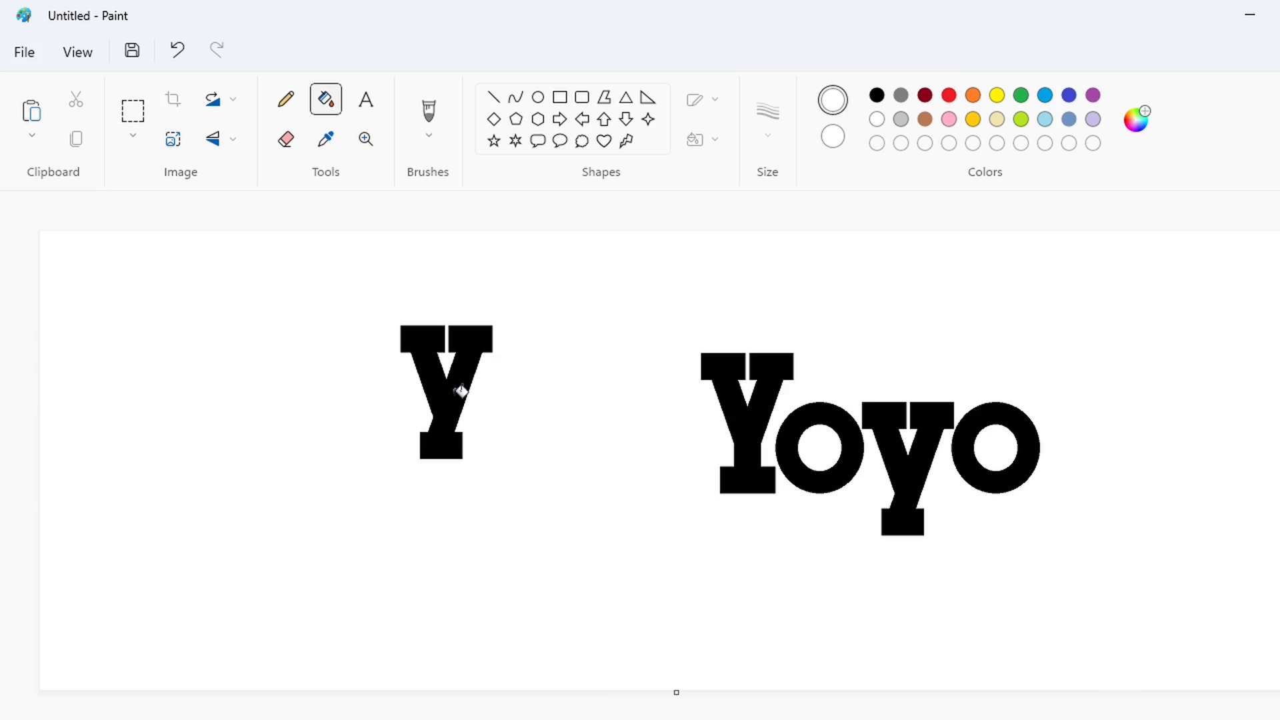
click(459, 391)
- Add a black text reading Rai in bold Futura Book in the blank area left of Yoyo
click(366, 100)
click(877, 96)
click(329, 496)
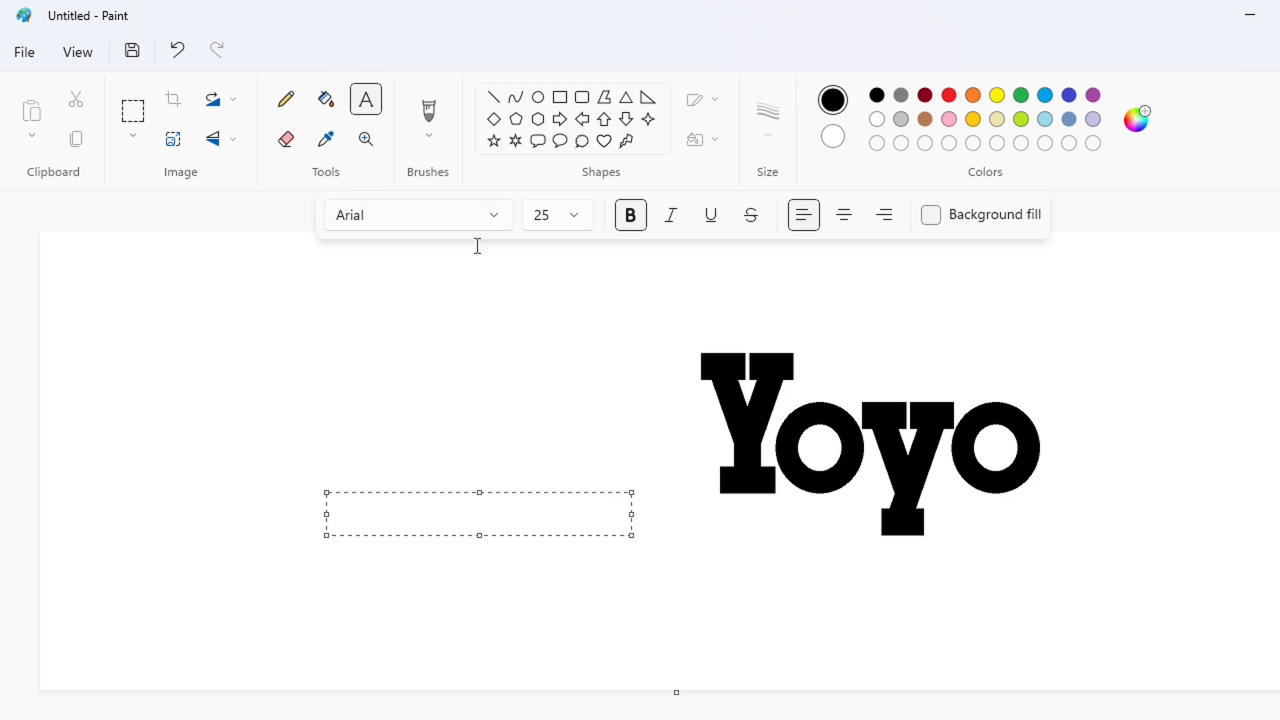
click(478, 214)
scroll(478, 420, down, 8)
scroll(478, 418, down, 15)
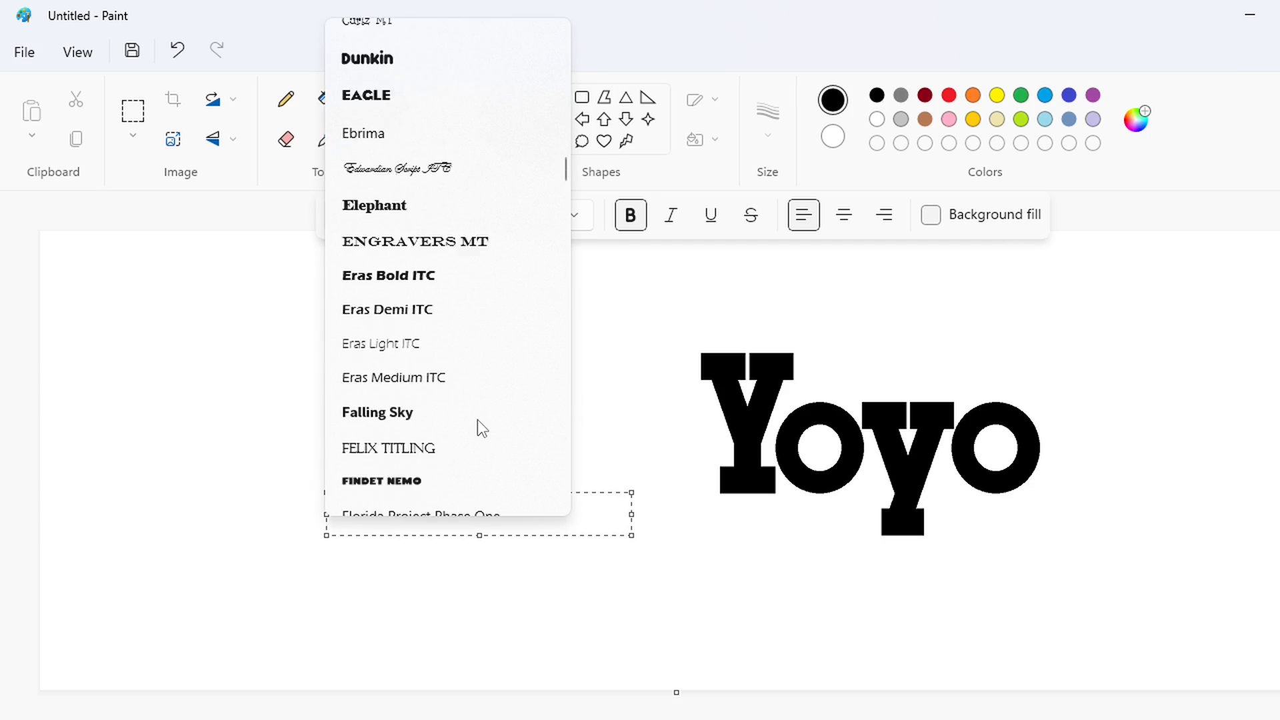
click(434, 226)
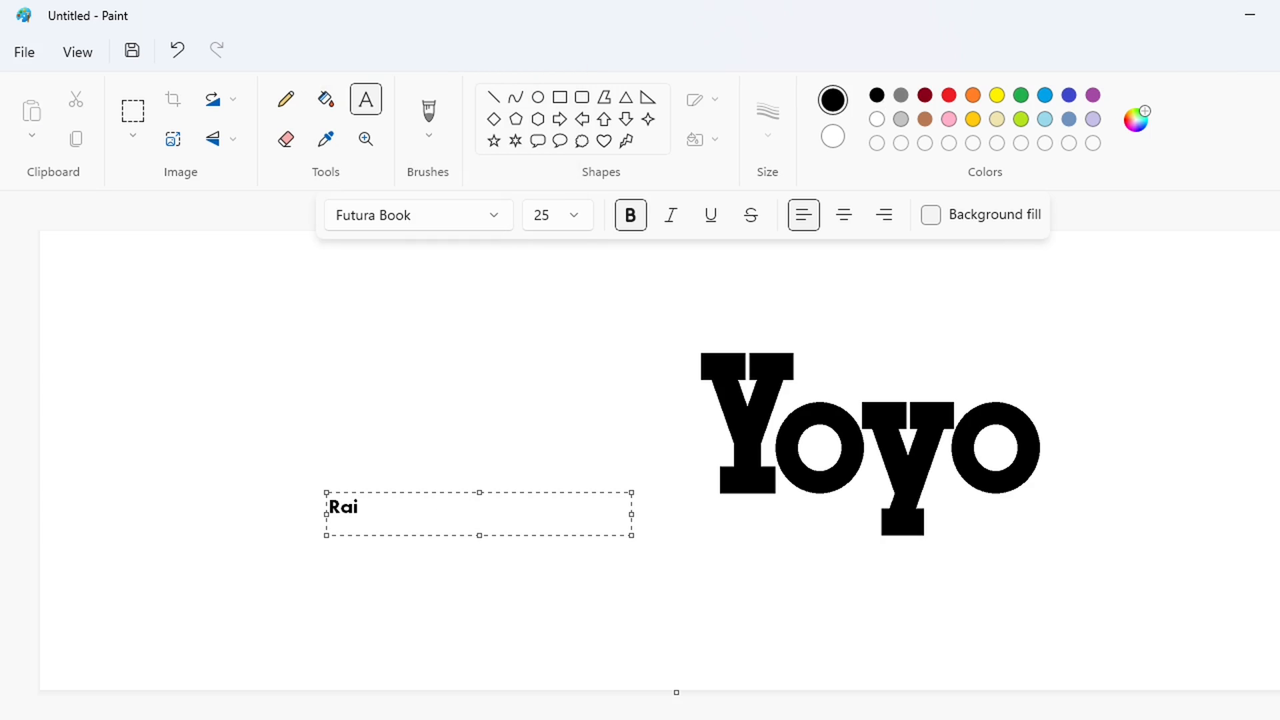
- Enlarge the text box upward and to the left and set the Rai text's font size to 150
drag(326, 493, 218, 328)
click(576, 220)
text(150)
key(Return)
click(576, 220)
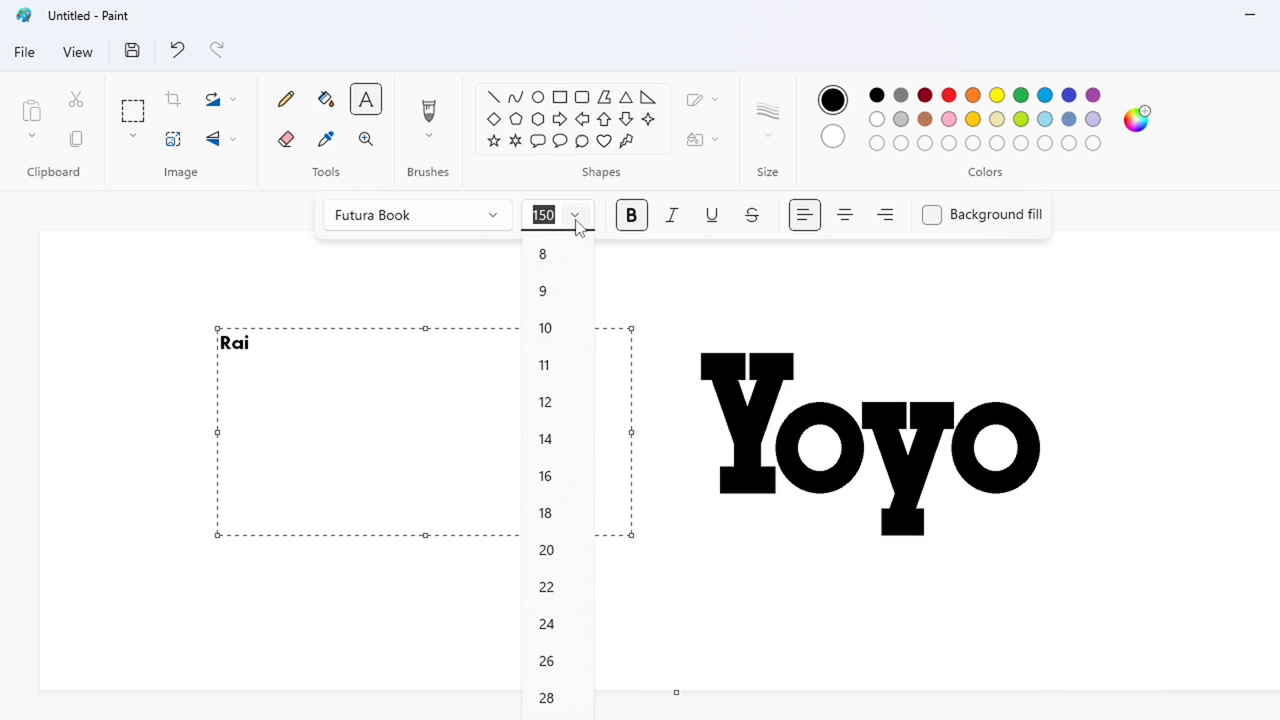
click(383, 334)
key(ctrl+a)
click(579, 217)
text(150)
key(Return)
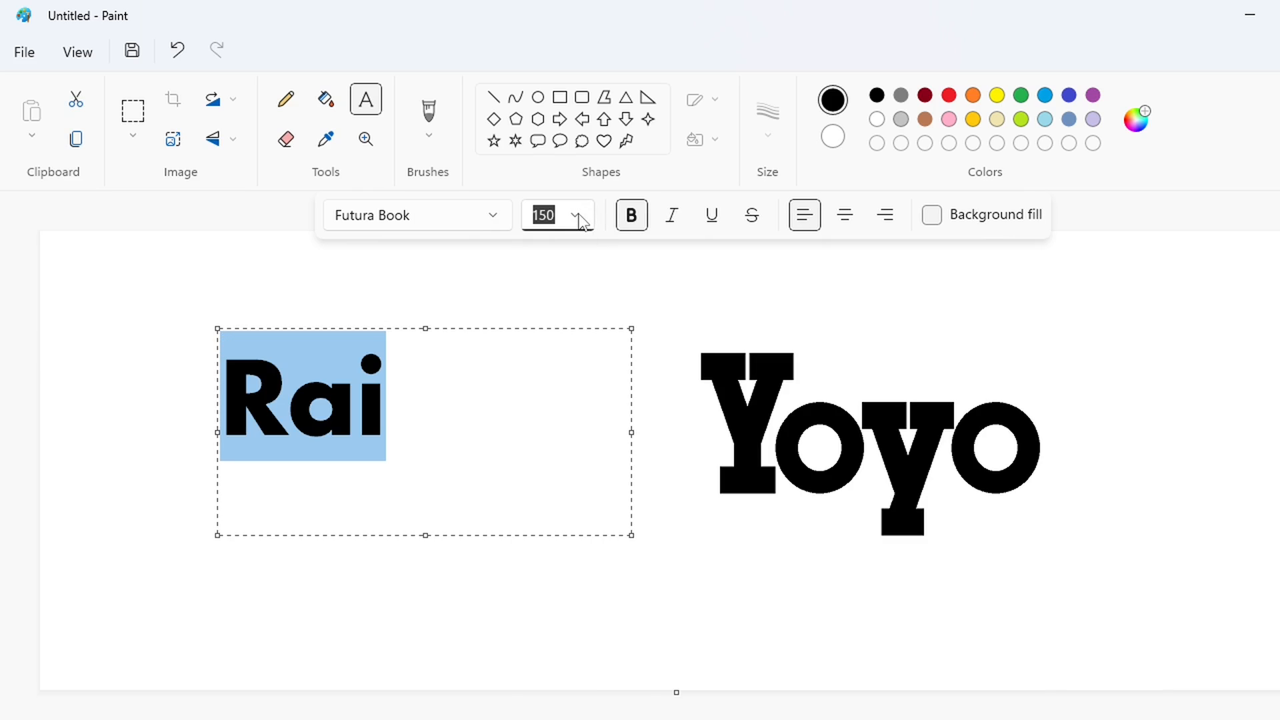
- Try font sizes 200 and 250 on the Rai text
click(575, 216)
text(200)
key(Return)
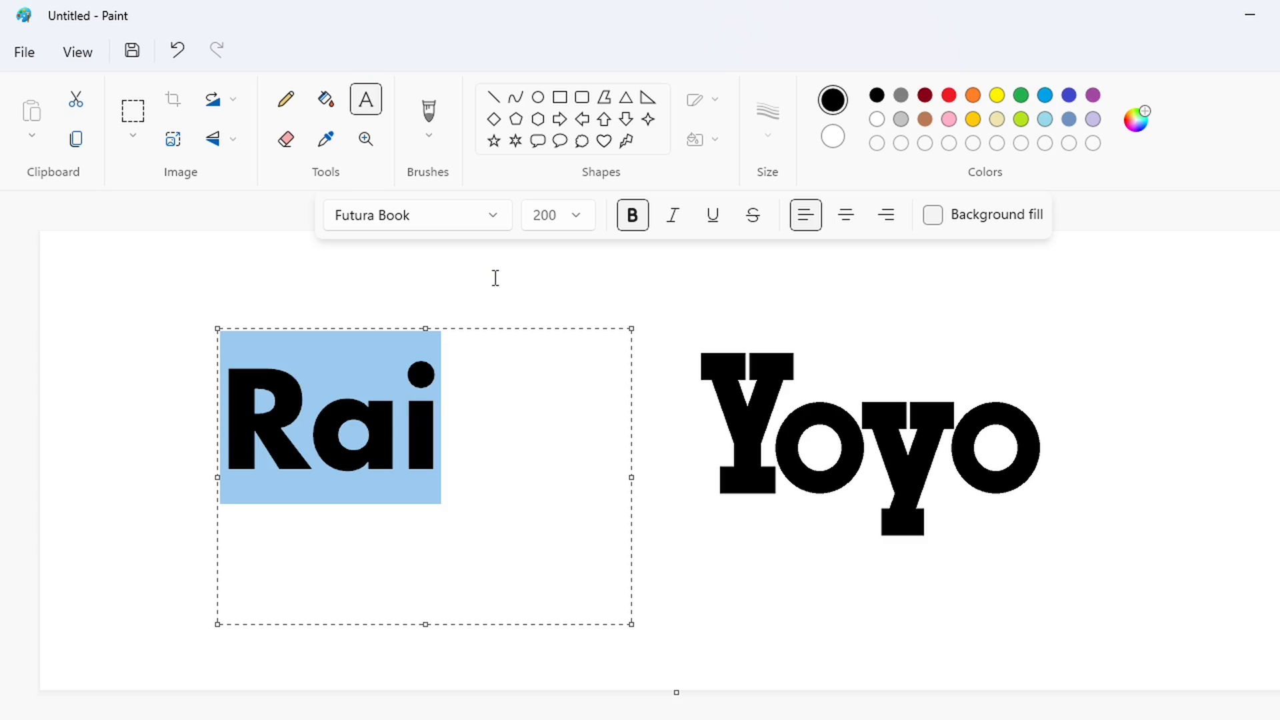
click(575, 216)
text(250)
key(Return)
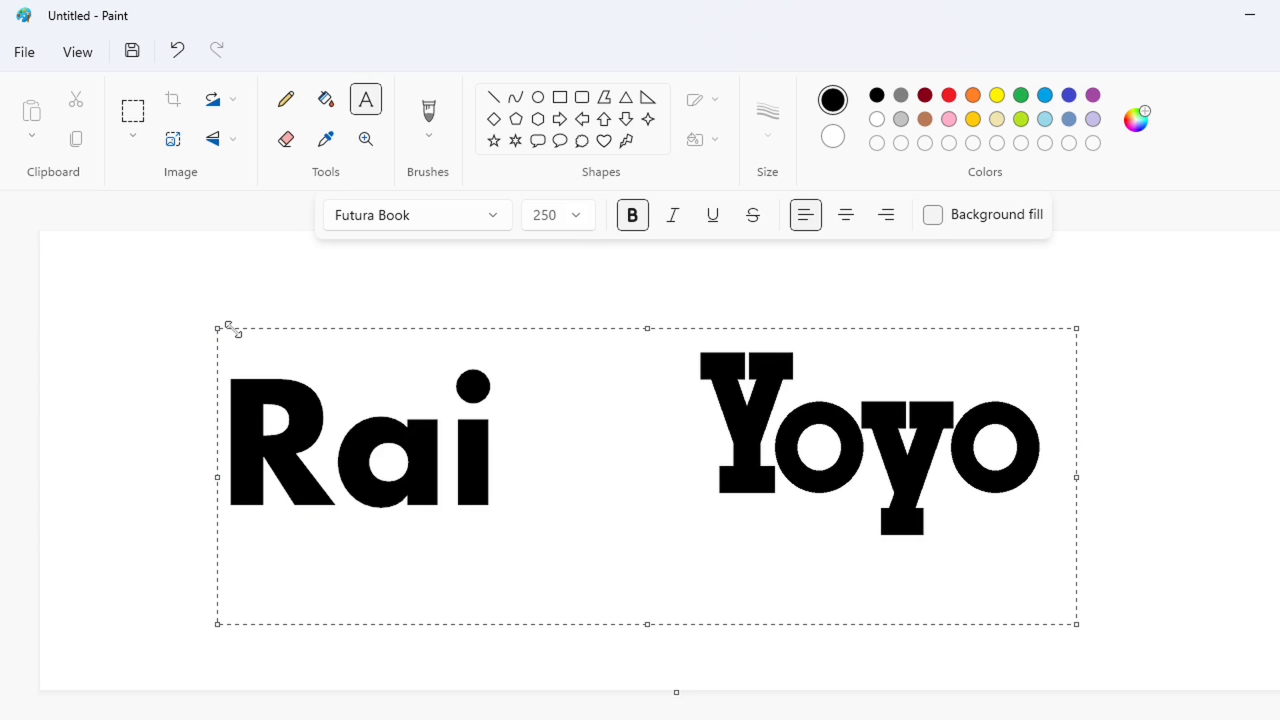
- Shift the Rai text right beside Yoyo to compare heights and set its font size to 260
drag(232, 328, 451, 315)
key(ctrl+a)
click(589, 228)
text(26)
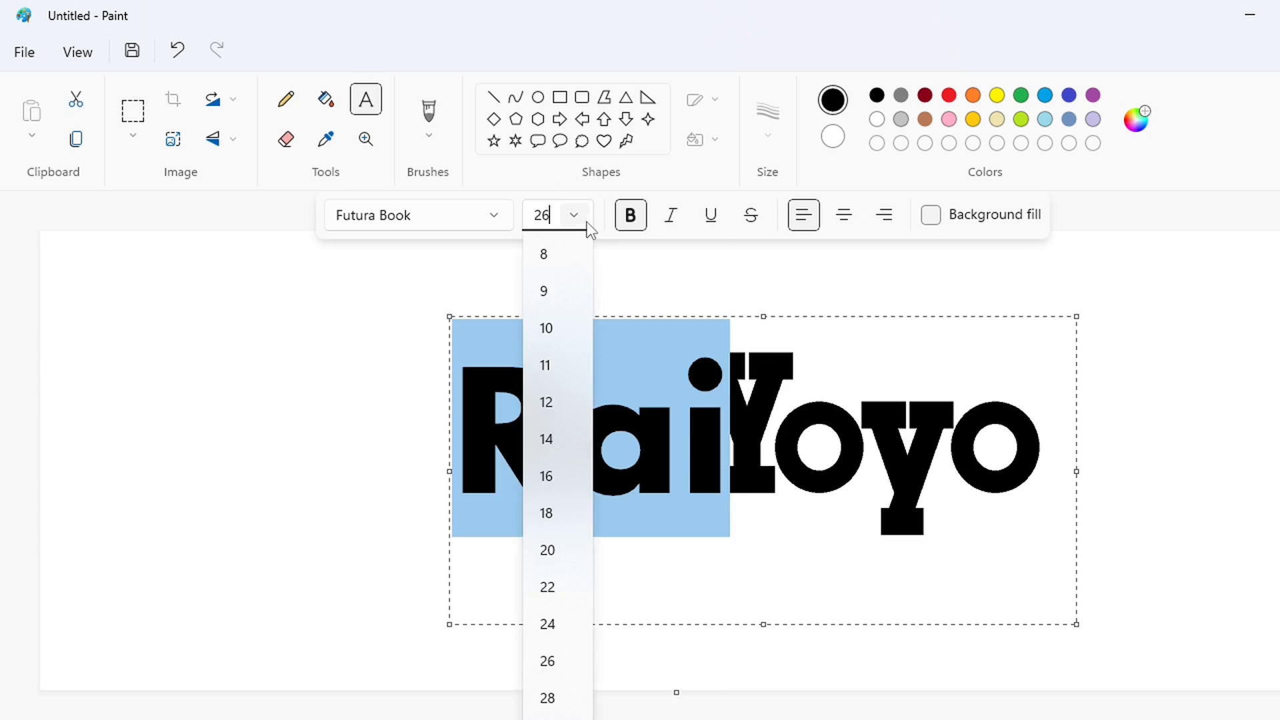
key(Return)
click(586, 224)
click(586, 223)
click(580, 213)
text(260)
key(Return)
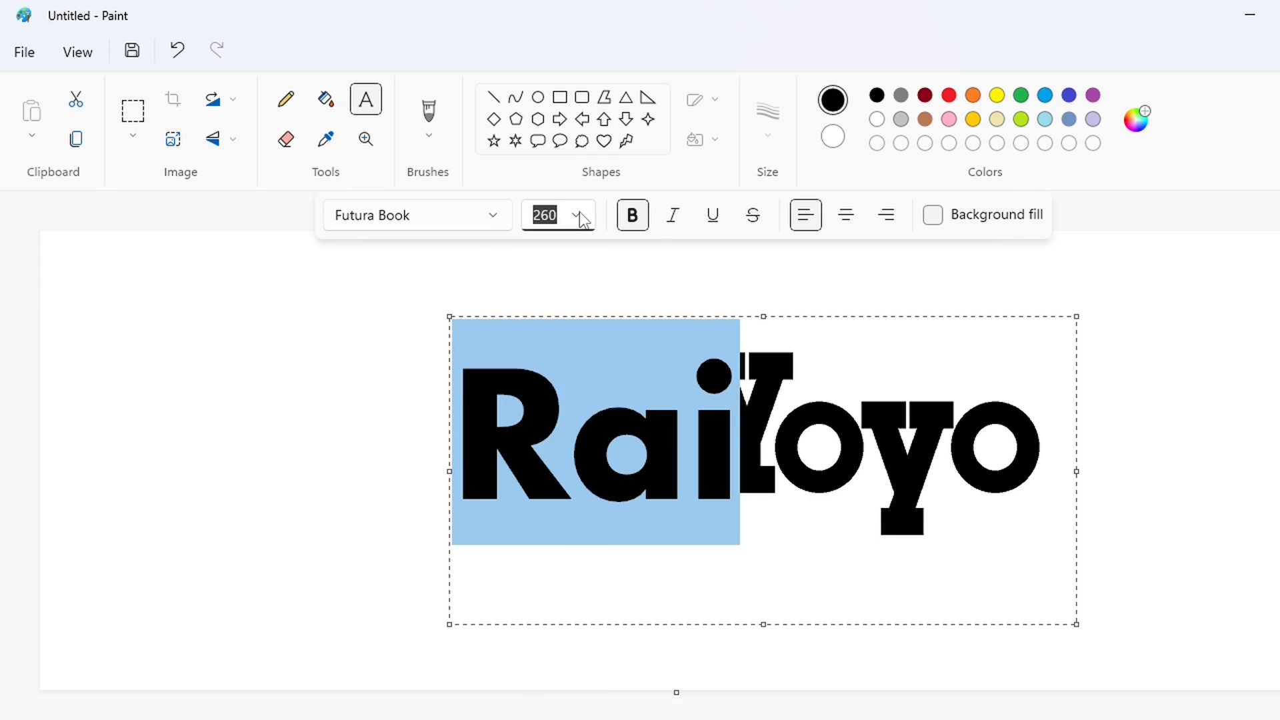
- Move Rai into the blank area left of Yoyo and draw a purple rectangle with a thin outline around it
mouse_move(450, 317)
mouse_down()
mouse_move(114, 312)
mouse_move(560, 616)
mouse_up()
click(561, 96)
click(1093, 95)
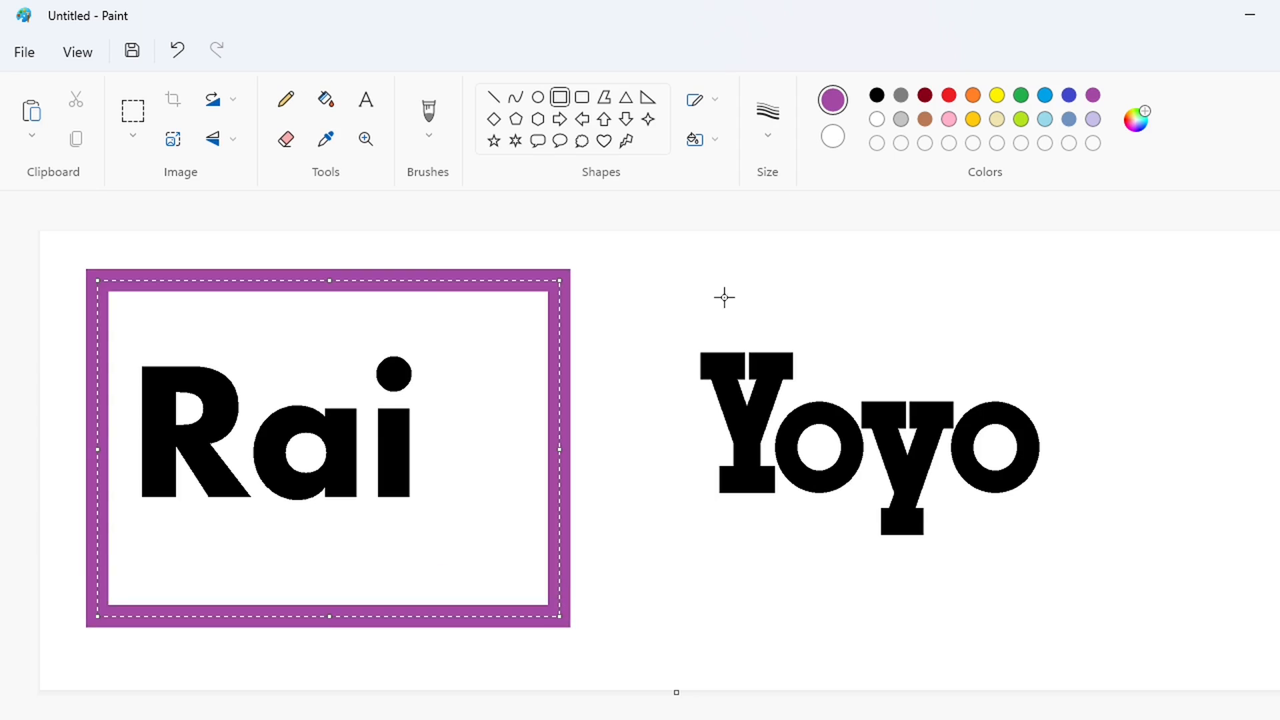
click(768, 120)
click(788, 173)
- Tighten all four sides of the purple rectangle around the Rai text
drag(560, 449, 442, 481)
drag(97, 450, 109, 452)
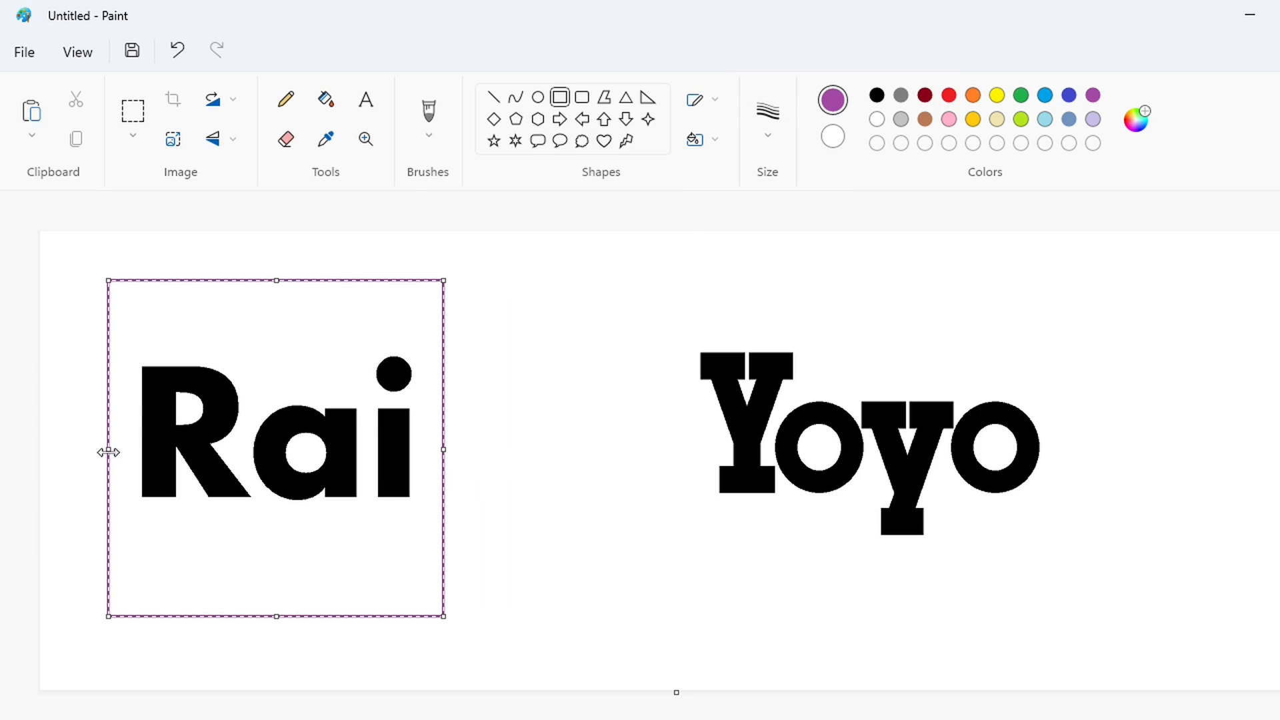
drag(276, 616, 277, 592)
drag(276, 280, 277, 286)
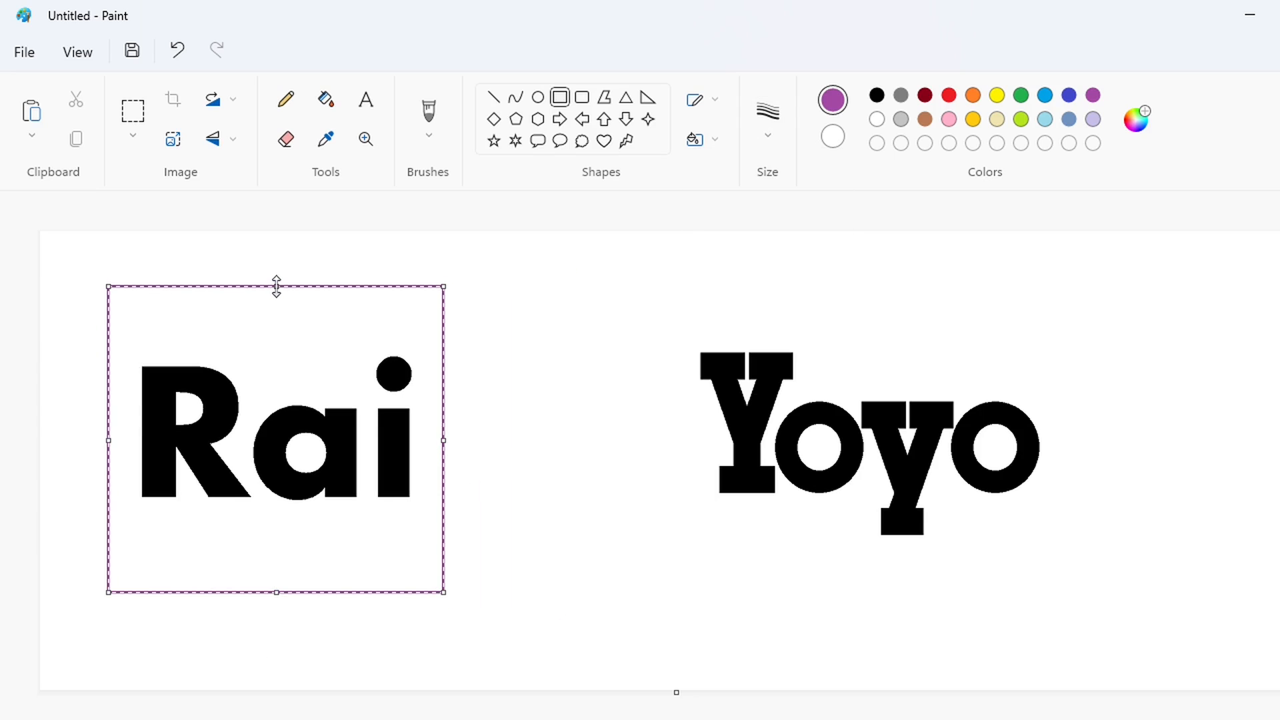
click(661, 403)
- Fill the rectangle's background and the enclosed spaces of the letters a and R purple
click(326, 100)
click(291, 304)
click(307, 453)
click(192, 409)
click(131, 116)
drag(63, 244, 509, 652)
click(676, 578)
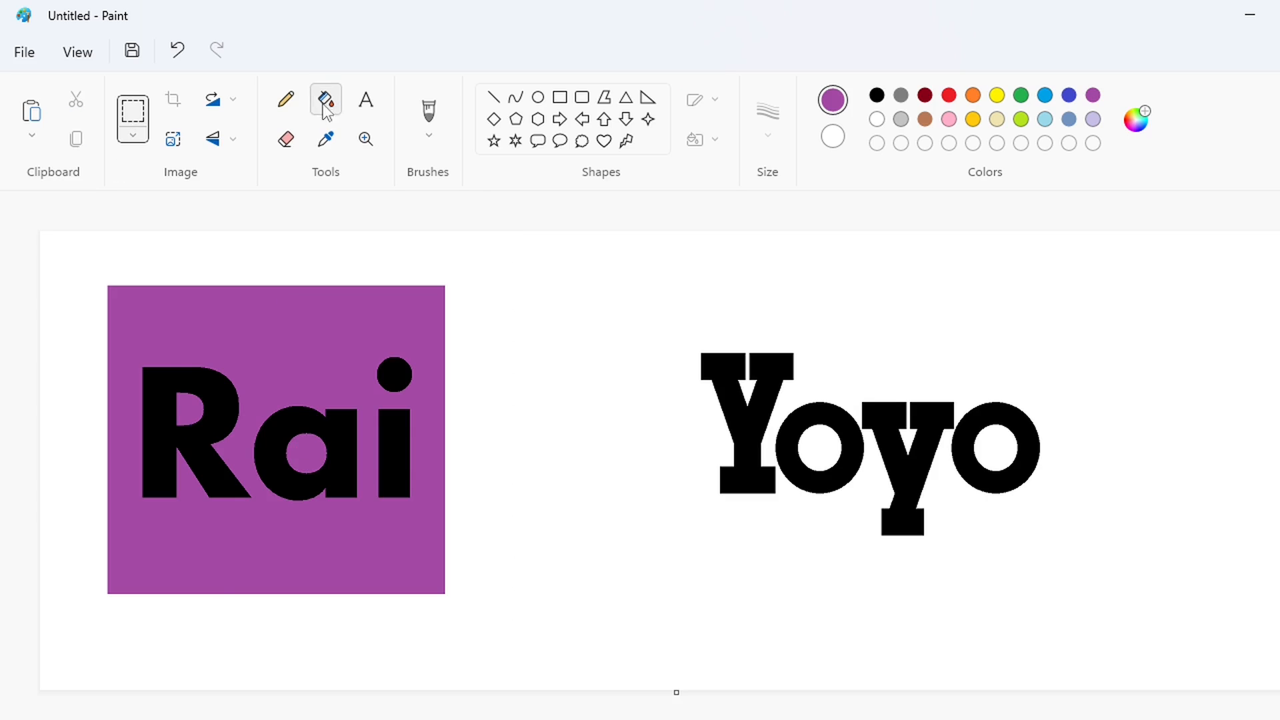
- Erase the original purple Rai block by filling its background, letters and enclosed spaces with white
click(326, 99)
click(877, 120)
click(400, 320)
click(399, 366)
click(394, 440)
click(193, 408)
- Paste the copied purple Rai block and position it just left of the Yoyo word, nudging it leftward for a small gap
key(ctrl+v)
drag(267, 432, 518, 440)
key(Left)
key(Left)
key(Left)
key(Left)
key(Left)
key(Left)
key(Left)
key(Left)
key(Left)
key(Left)
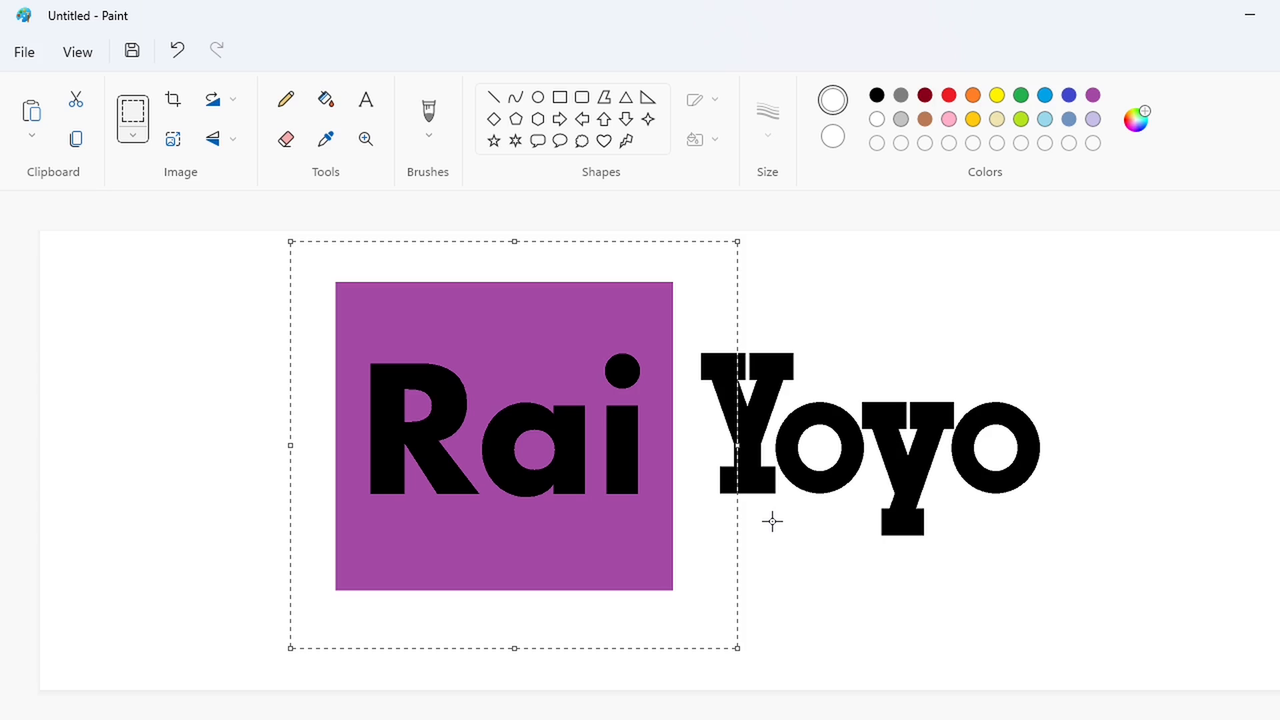
- Copy the complete Rai Yoyo design and clear the canvas to blank white with Fill, flooding it with black and purple along the way
click(165, 199)
click(1166, 696)
click(326, 100)
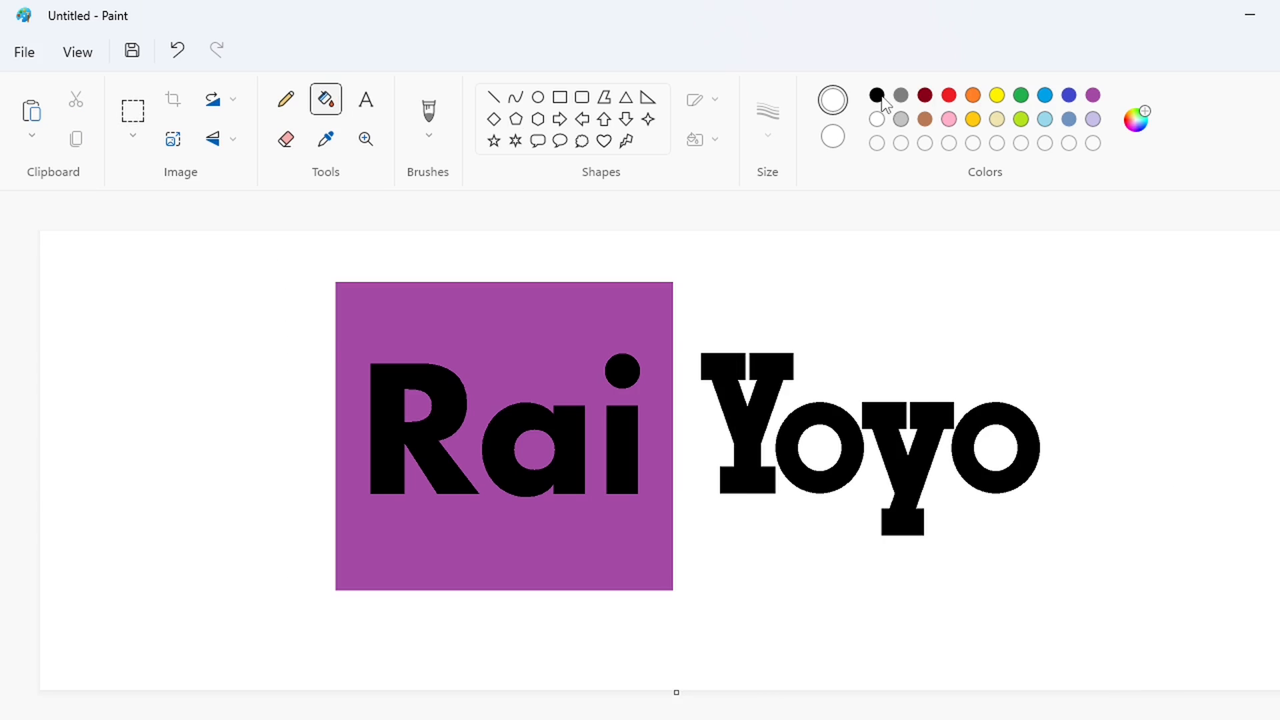
click(877, 95)
click(966, 280)
click(1093, 95)
click(1050, 286)
click(877, 95)
click(933, 280)
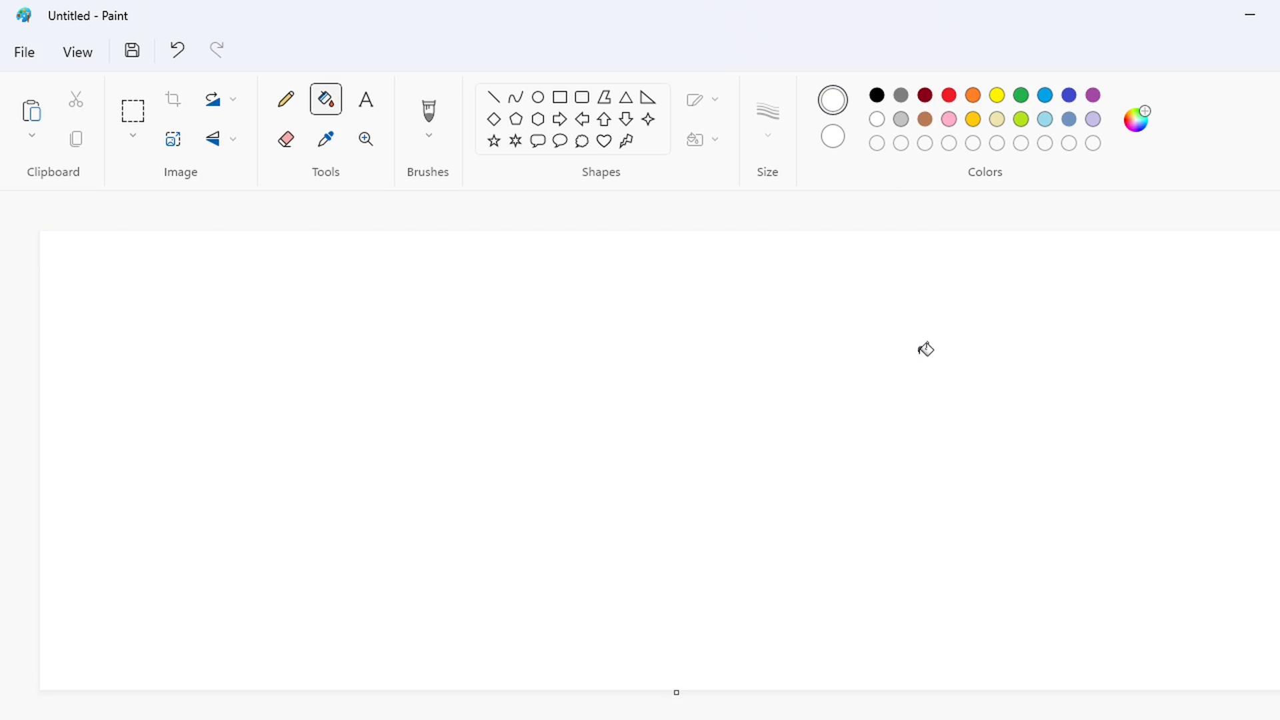
- Paste the copied Rai Yoyo design and place it near the middle of the blank canvas
key(ctrl+v)
drag(488, 416, 645, 449)
click(1198, 424)
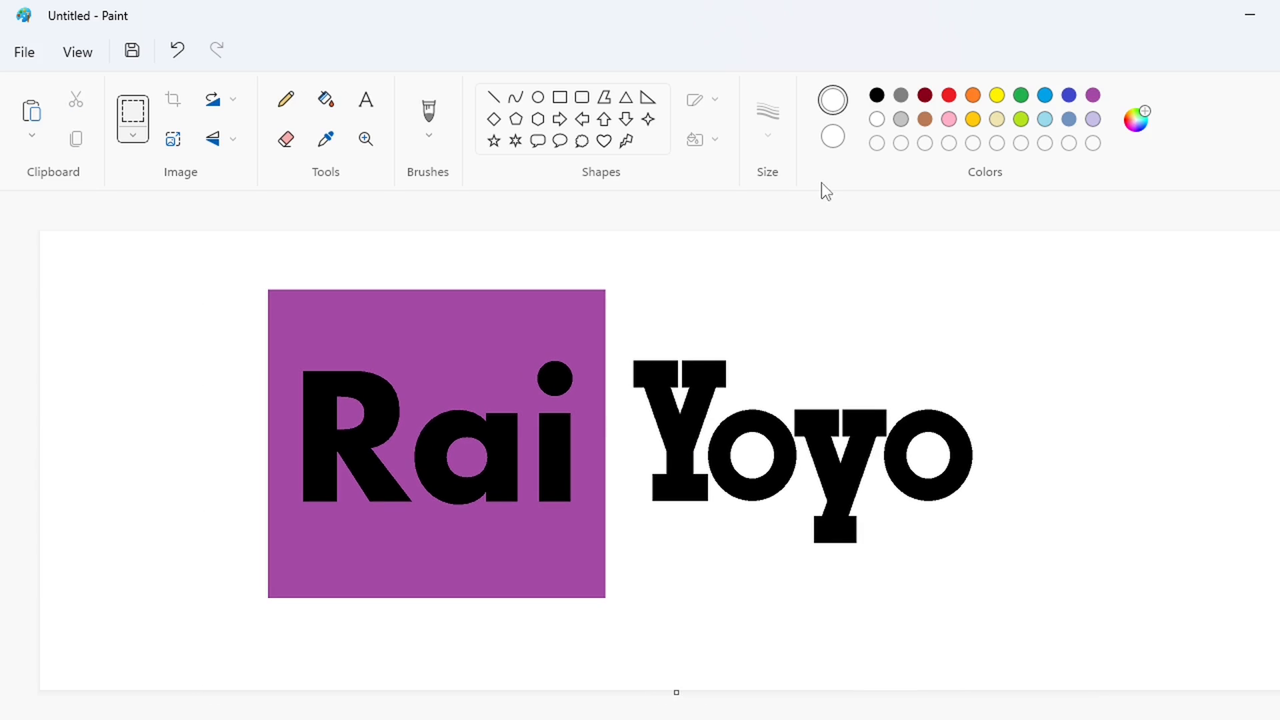
- Add two custom colors: gold #EBB90D and a bright blue based on the palette's medium blue raised to full brightness
click(1136, 120)
click(751, 187)
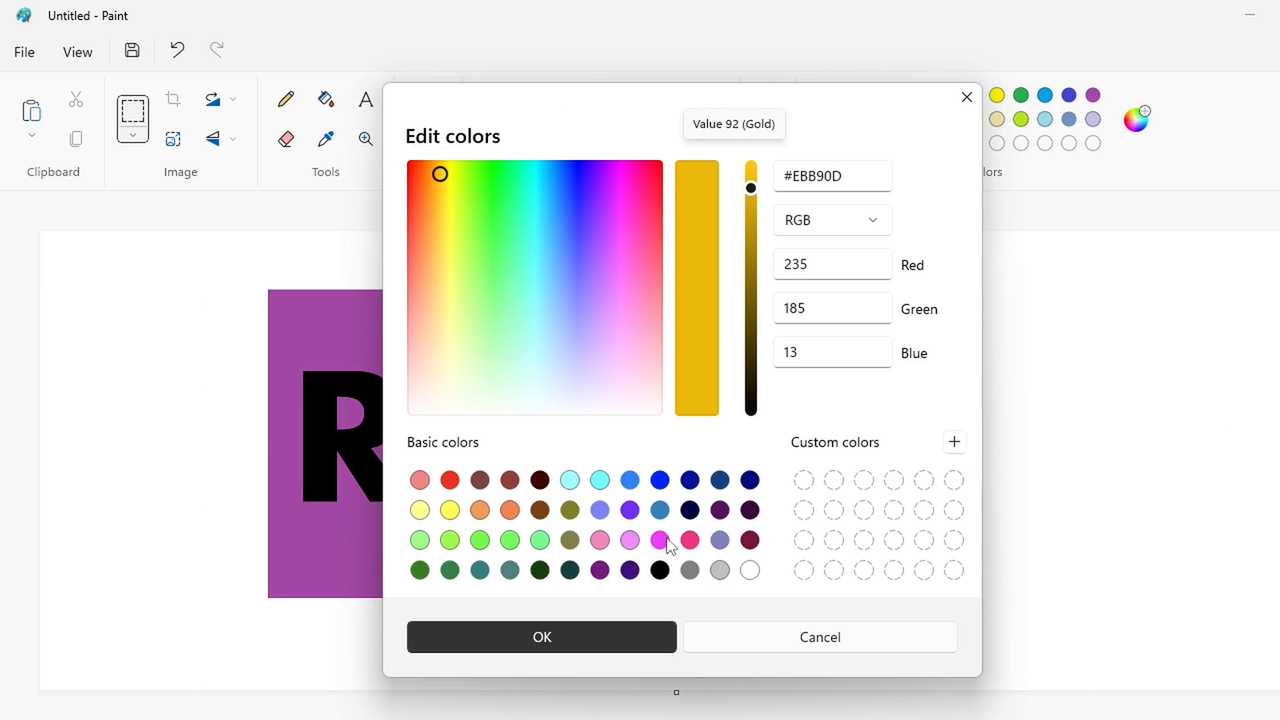
click(567, 637)
click(1045, 95)
click(1138, 125)
drag(753, 190, 754, 161)
click(566, 637)
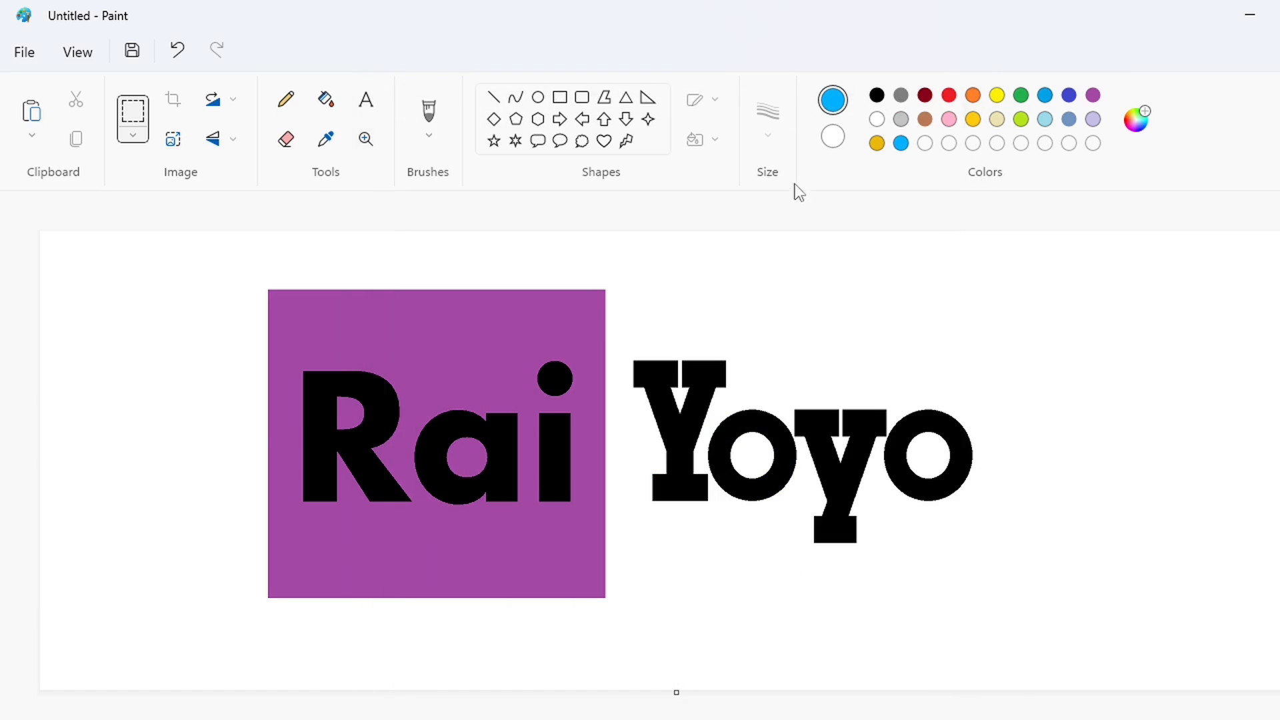
- Fill the block behind Rai and the enclosed spaces of the letters a and R with green
click(332, 100)
click(460, 338)
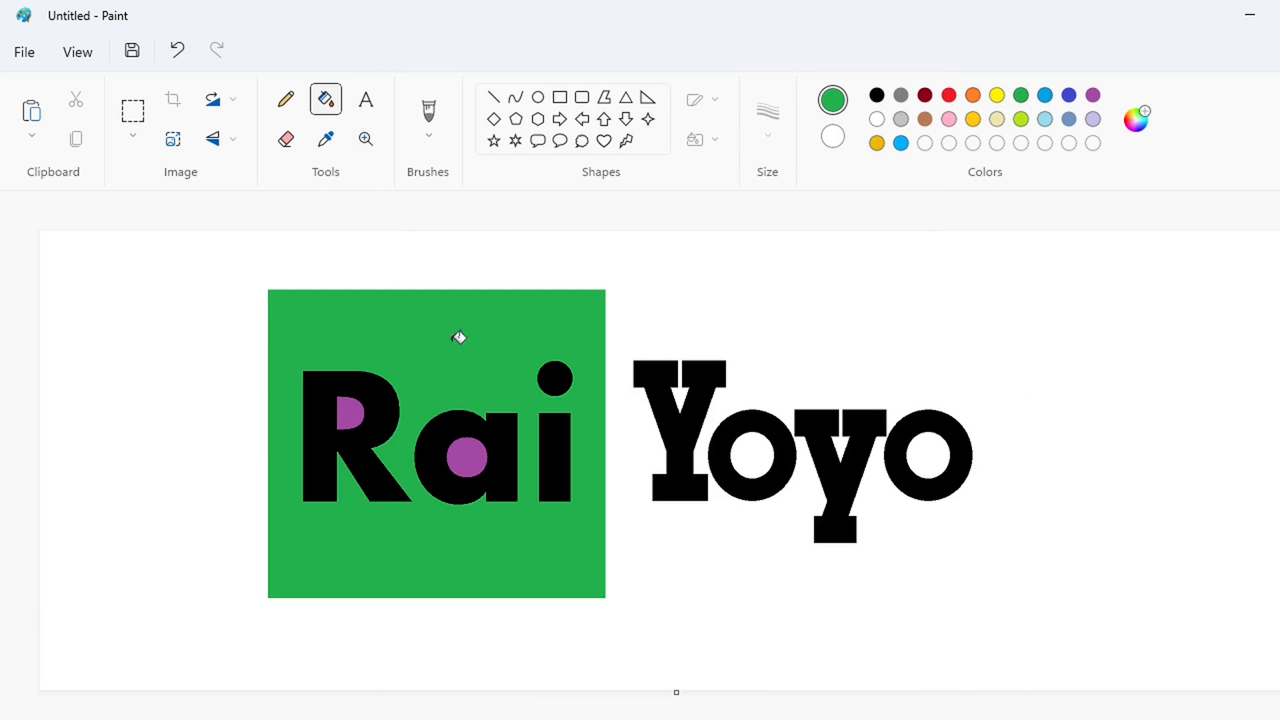
click(472, 457)
click(356, 407)
- Color the Yoyo letters: capital Y red, first o custom gold, lowercase y green and last o custom bright blue
click(833, 455)
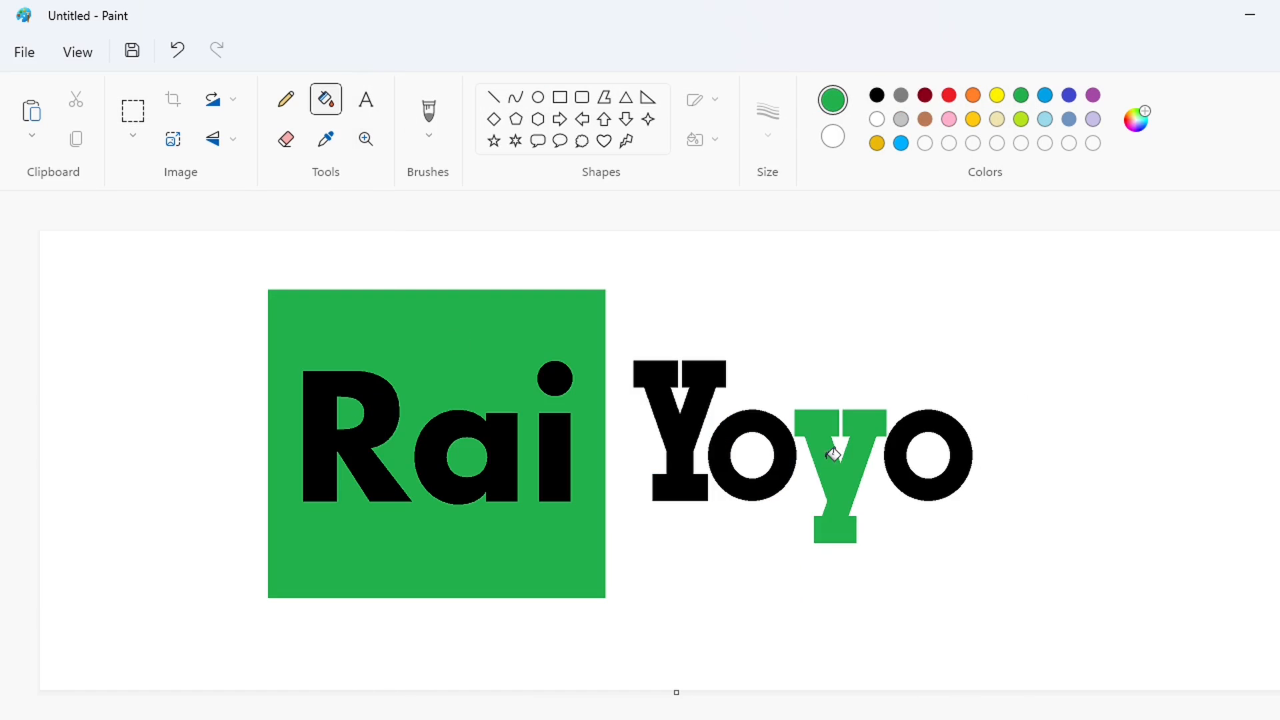
click(694, 427)
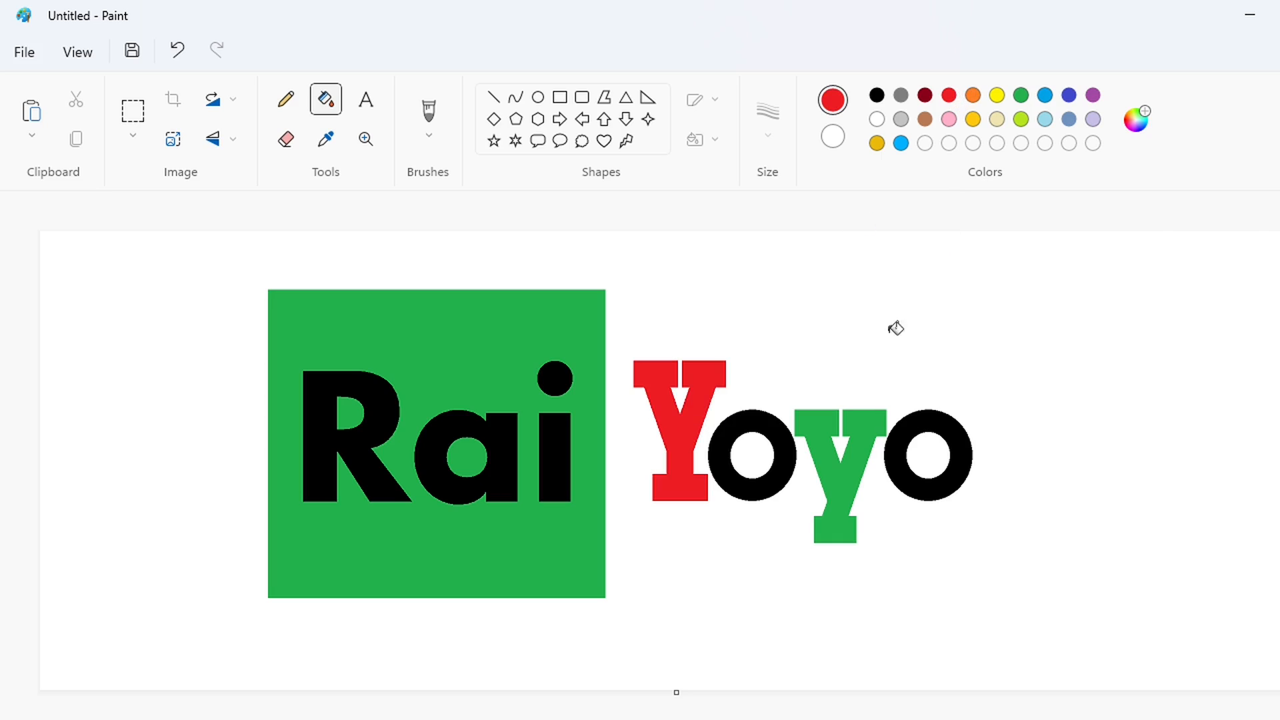
click(789, 437)
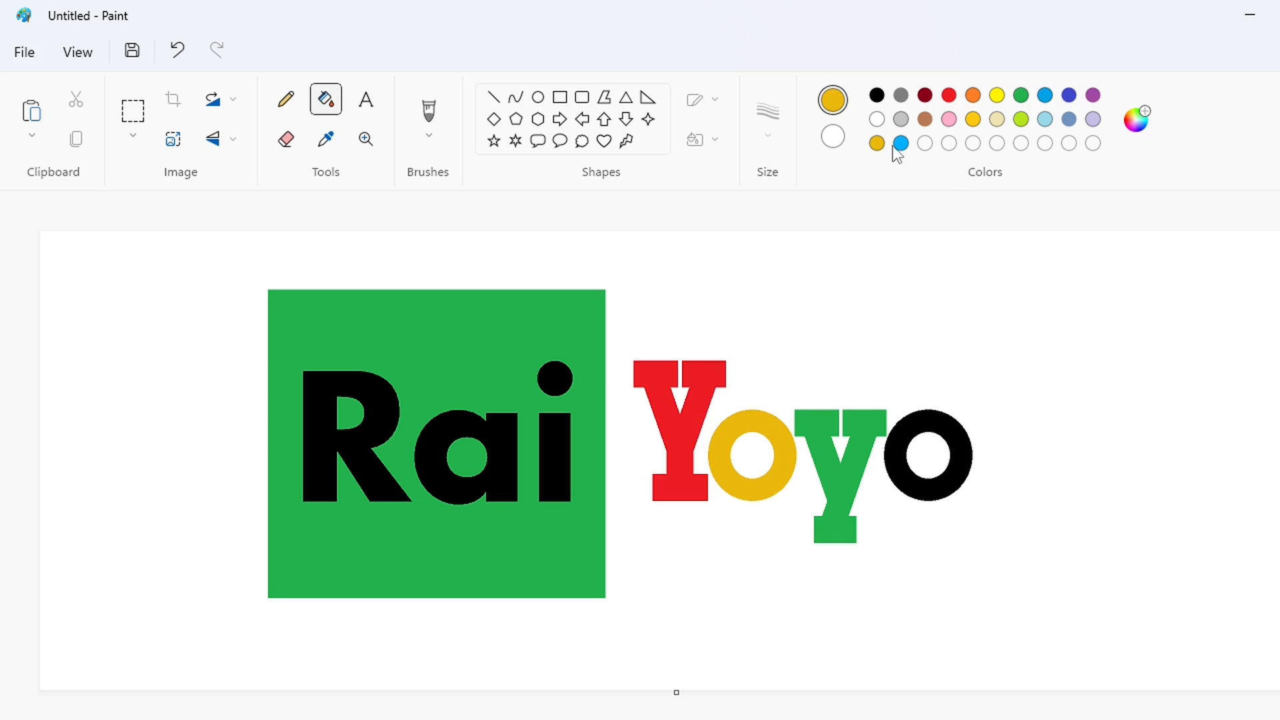
click(947, 421)
- Fill the letters R, a and i of Rai with white, including the dot of the i
click(356, 445)
click(443, 476)
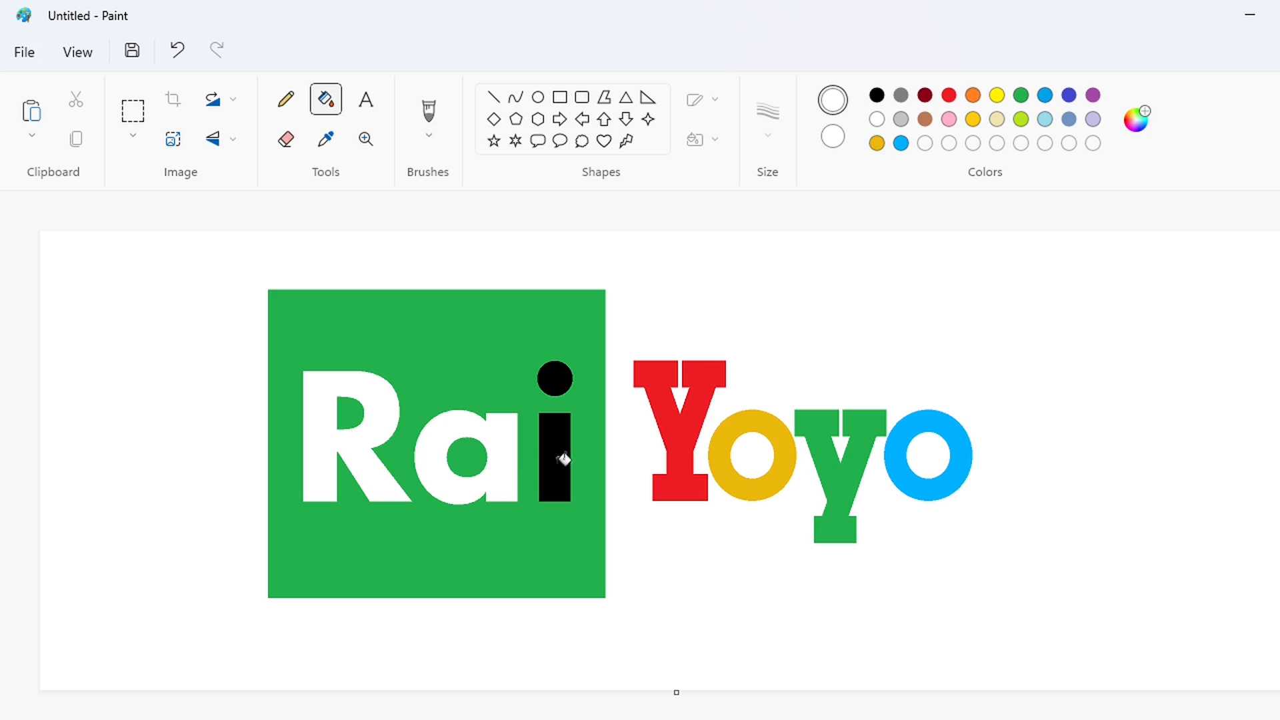
click(564, 459)
click(557, 379)
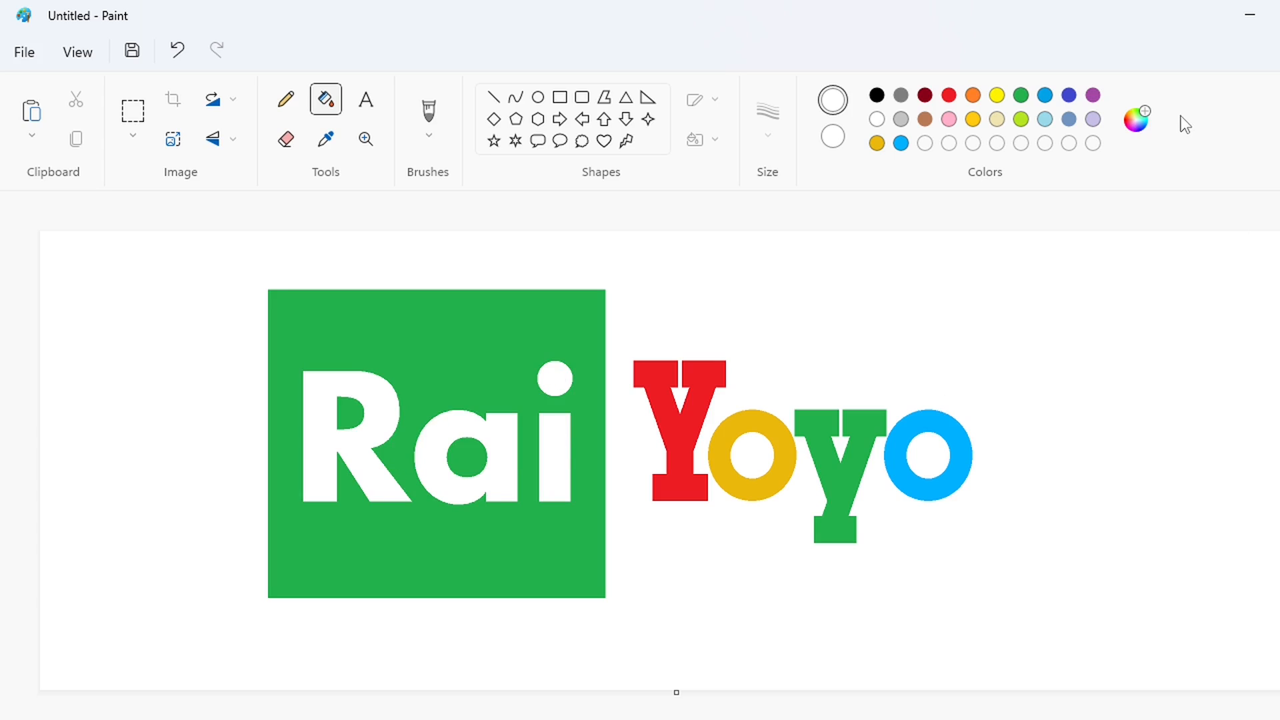